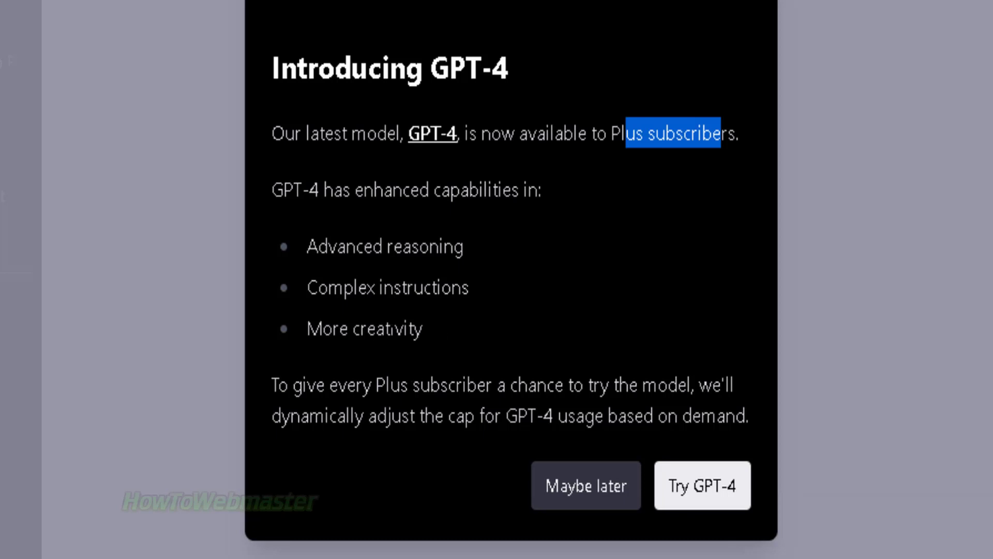
# Step: Accept 'Try GPT-4' in the Introducing GPT-4 dialog so new chats use GPT-4
pyautogui.click(702, 486)
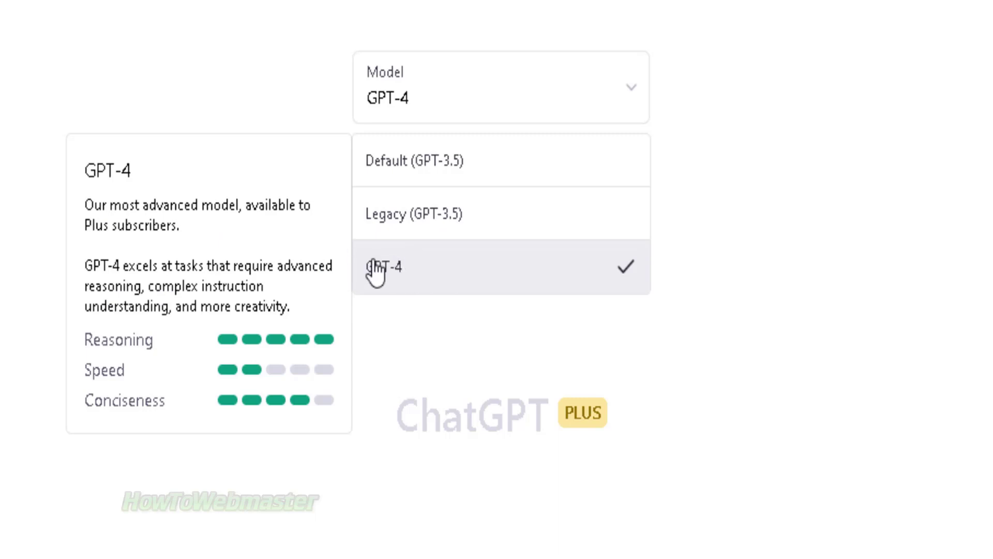
pyautogui.click(473, 279)
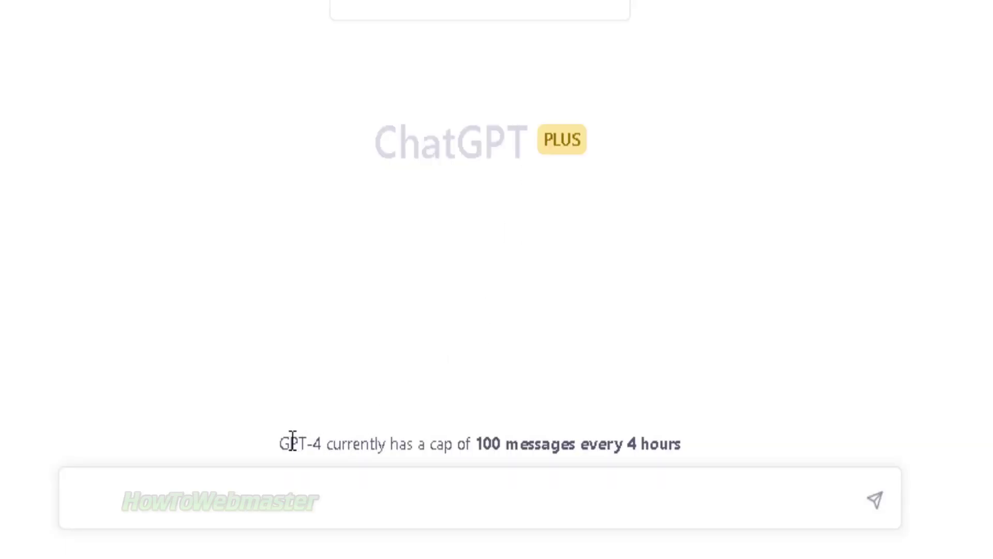
pyautogui.moveTo(292, 439); pyautogui.dragTo(688, 443)
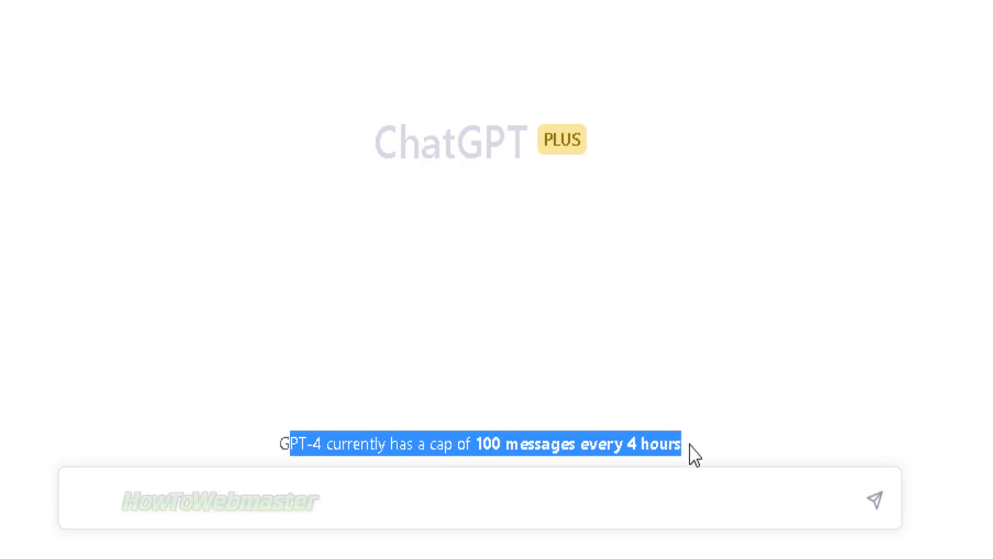
pyautogui.click(681, 444)
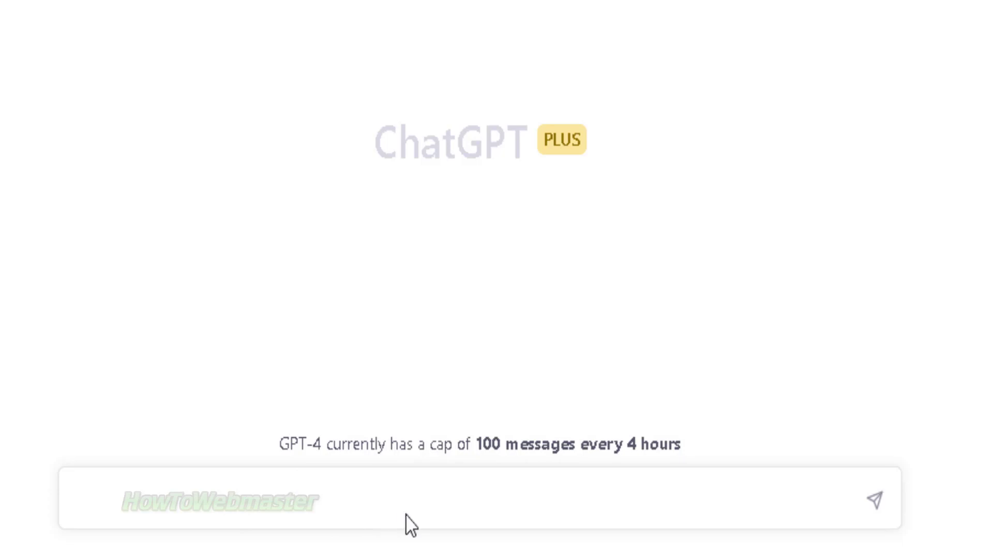
pyautogui.write('Can you write about current events?')
# Step: Ask GPT-4 'Can you write about current events?'
pyautogui.moveTo(81, 501); pyautogui.dragTo(441, 498)
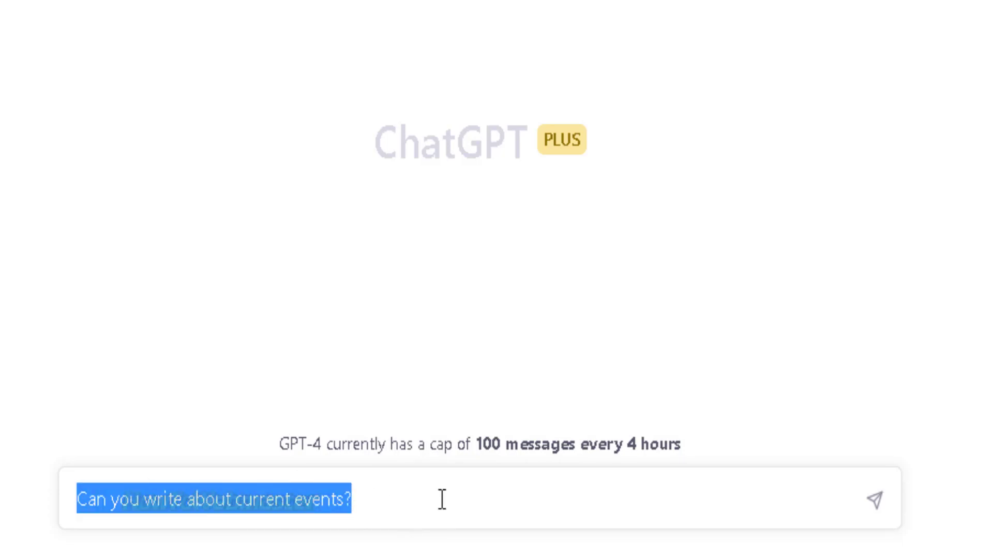
pyautogui.click(579, 496)
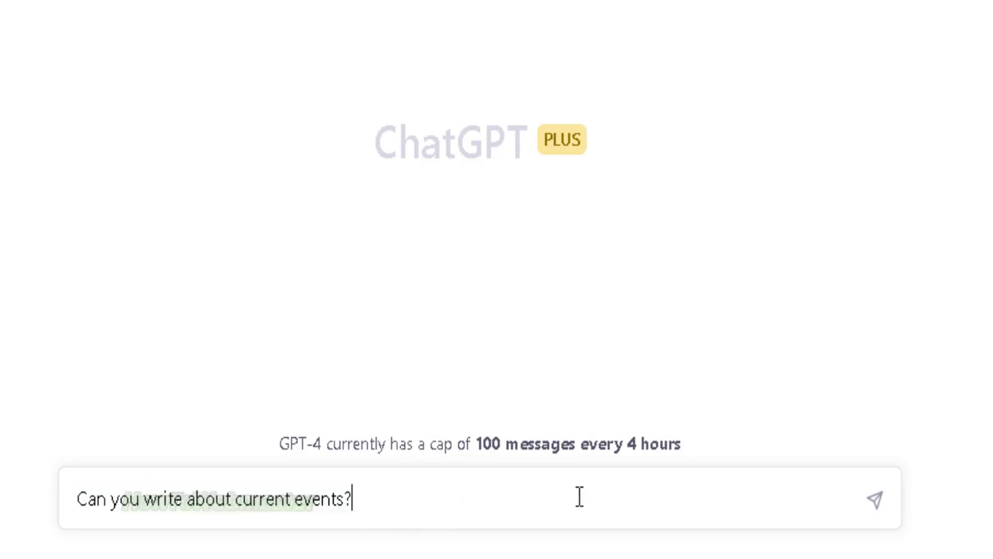
pyautogui.click(877, 502)
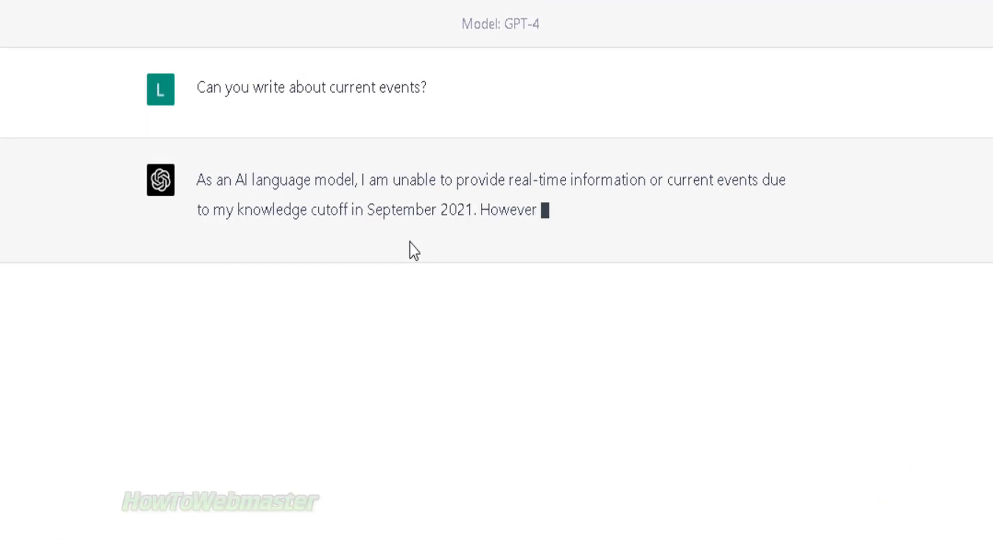
# Step: Highlight GPT-4's reply about its September 2021 knowledge cutoff
pyautogui.moveTo(197, 179); pyautogui.dragTo(486, 208)
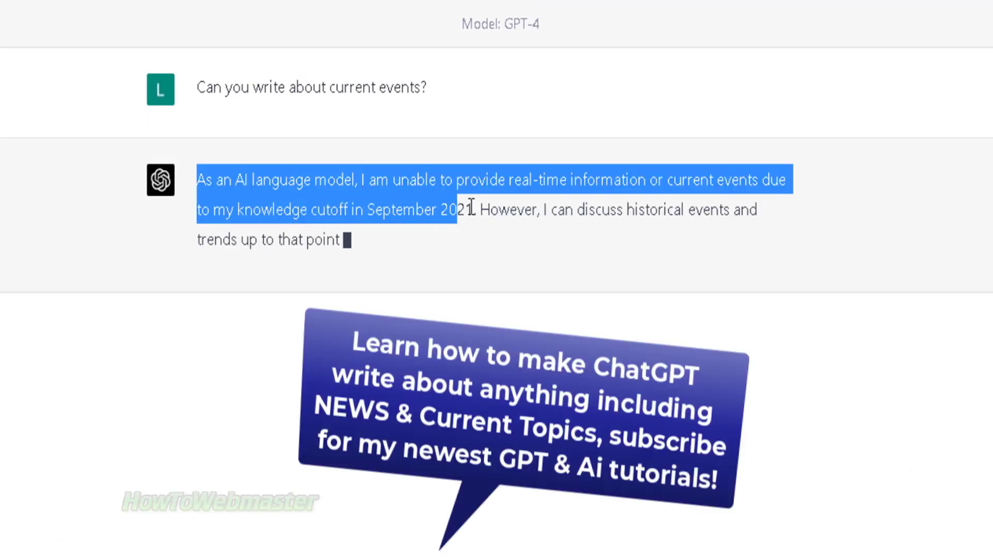
pyautogui.click(481, 210)
pyautogui.moveTo(197, 180)
pyautogui.mouseDown()
pyautogui.moveTo(350, 208)
pyautogui.moveTo(481, 203)
pyautogui.mouseUp()
pyautogui.click(481, 204)
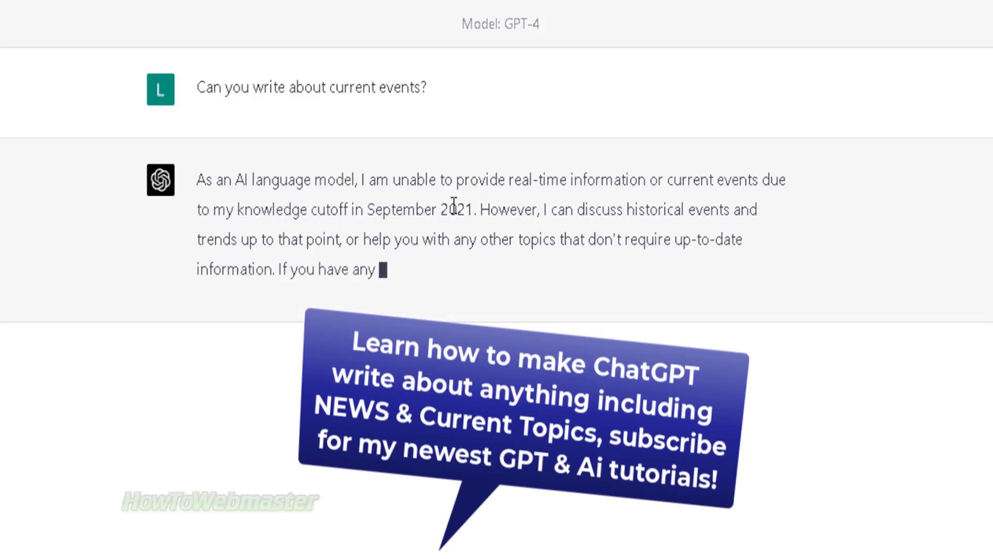
pyautogui.tripleClick(454, 206)
pyautogui.click(450, 204)
pyautogui.moveTo(197, 179); pyautogui.dragTo(403, 210)
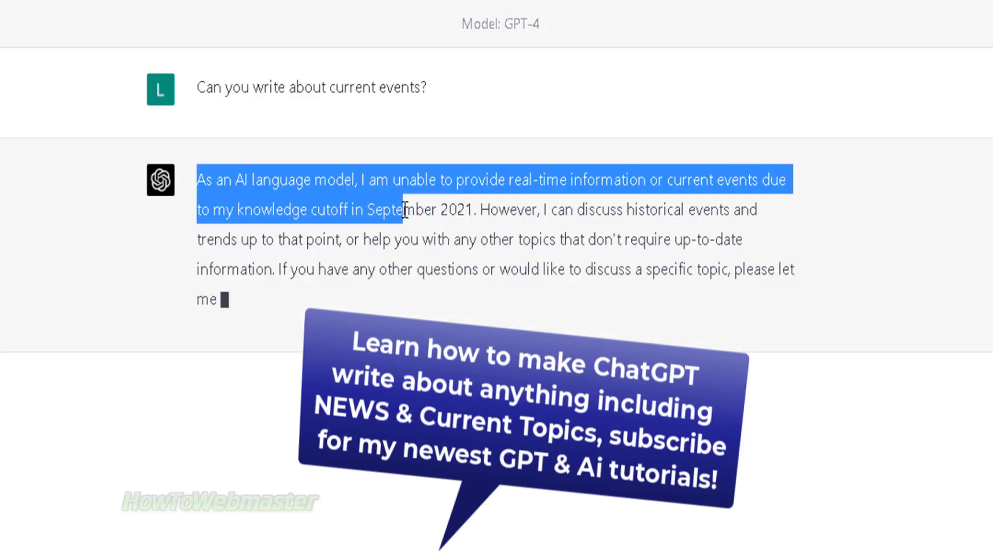
pyautogui.click(428, 215)
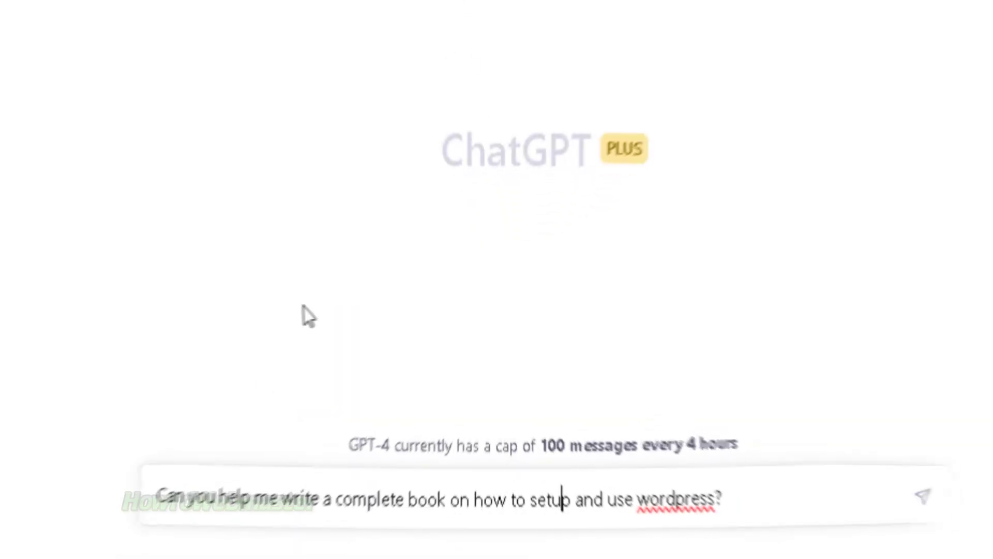
# Step: Send GPT-4 the request for a complete book on setting up and using WordPress
pyautogui.moveTo(151, 500)
pyautogui.mouseDown()
pyautogui.moveTo(618, 528)
pyautogui.moveTo(788, 509)
pyautogui.mouseUp()
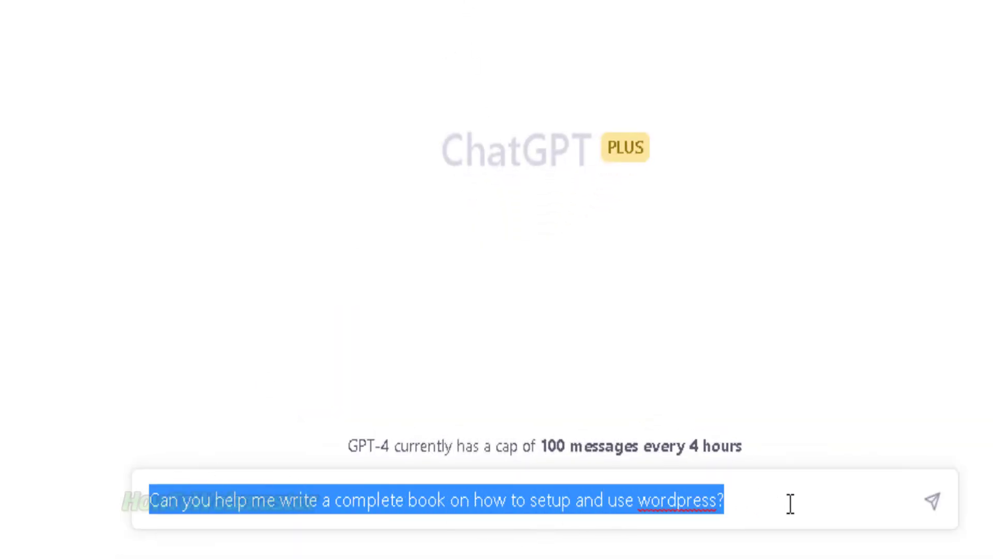
pyautogui.click(789, 503)
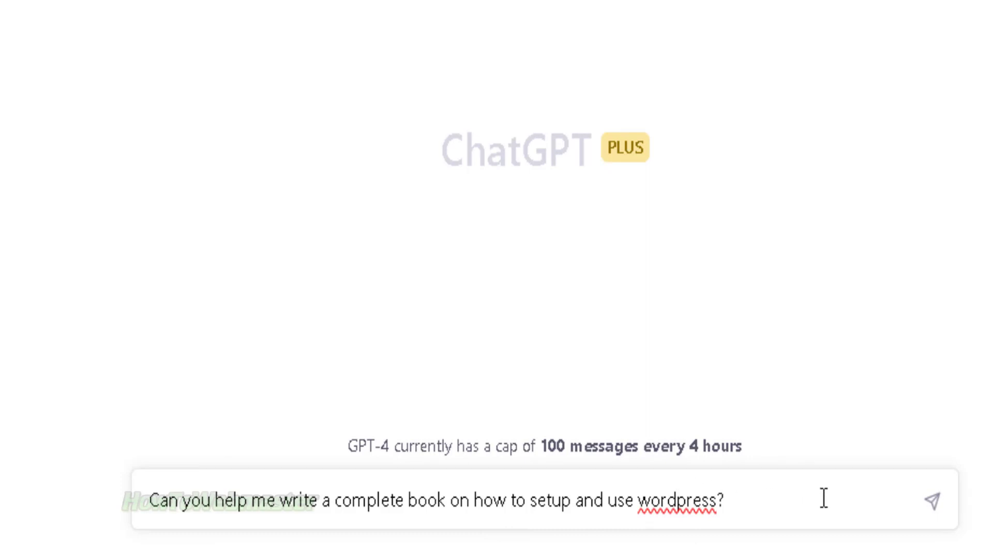
pyautogui.click(934, 503)
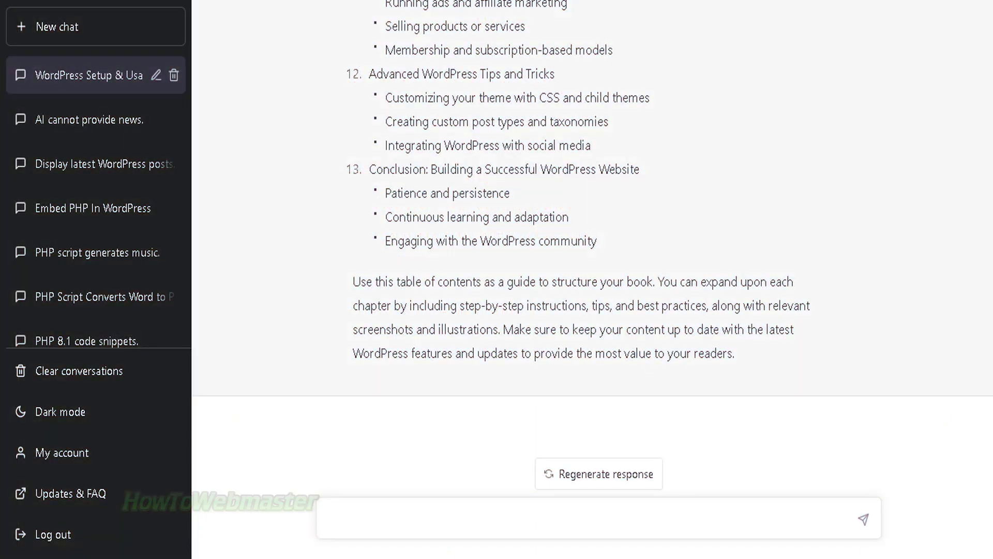
pyautogui.scroll(1, 592, 233)
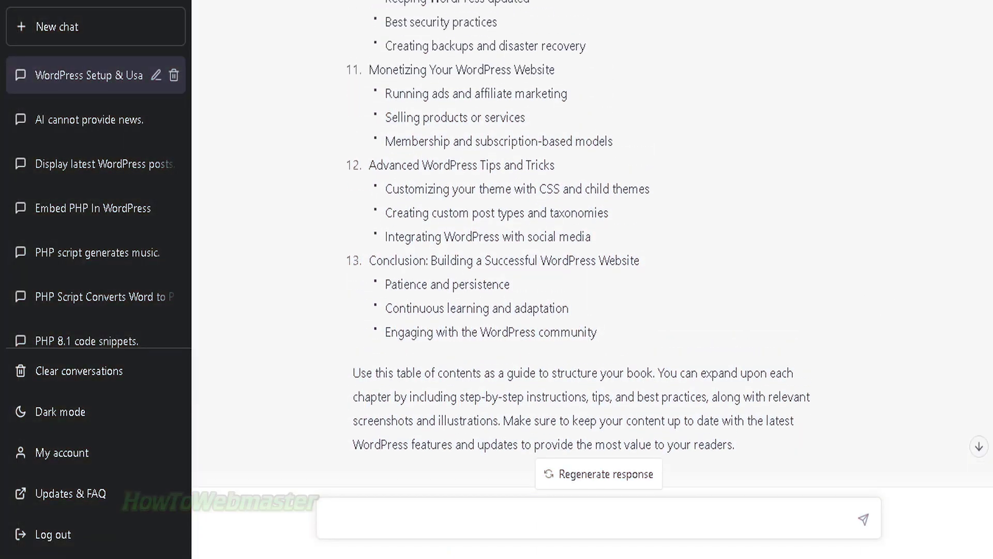
pyautogui.scroll(1, 593, 233)
pyautogui.scroll(1, 592, 234)
pyautogui.scroll(3, 593, 233)
pyautogui.scroll(3, 593, 232)
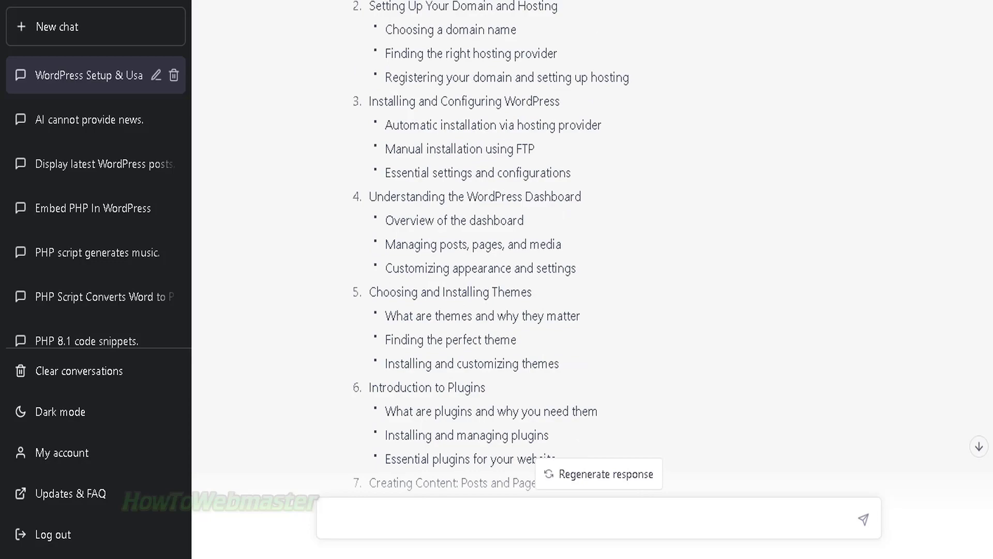
pyautogui.scroll(3, 593, 232)
pyautogui.scroll(3, 593, 233)
pyautogui.scroll(1, 593, 248)
pyautogui.scroll(-5, 593, 248)
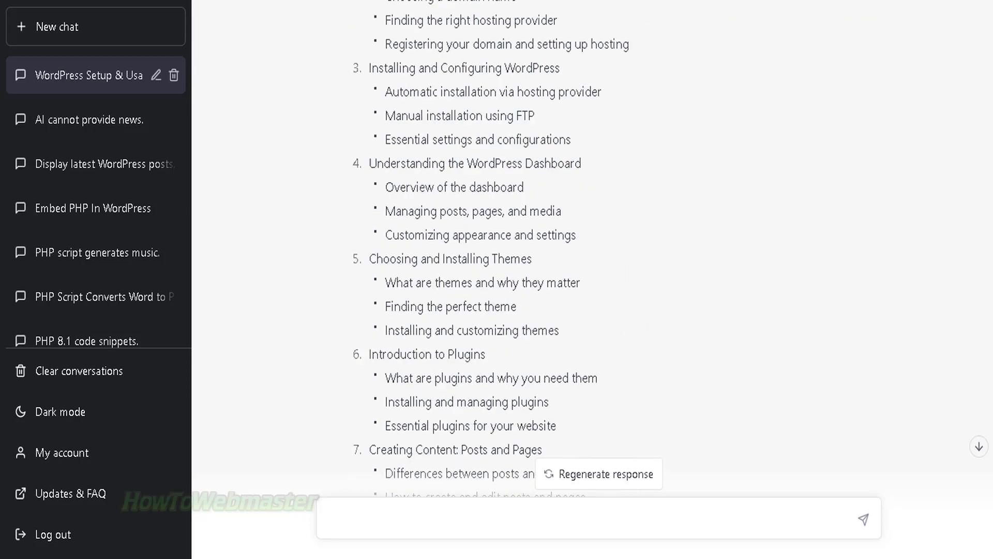
pyautogui.scroll(-3, 592, 248)
pyautogui.scroll(-4, 593, 249)
pyautogui.scroll(-1, 593, 249)
pyautogui.scroll(-2, 592, 248)
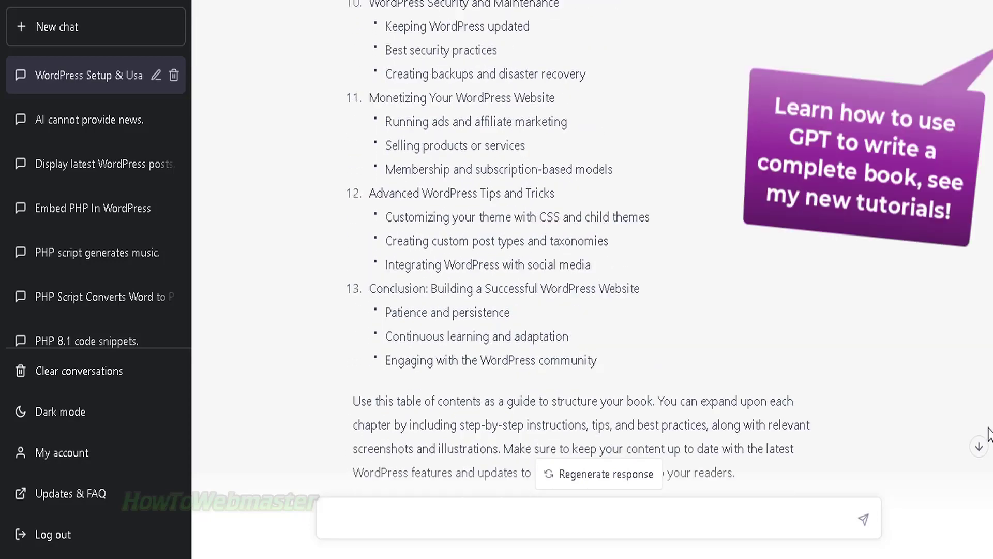
pyautogui.scroll(-1, 988, 440)
pyautogui.scroll(1, 988, 440)
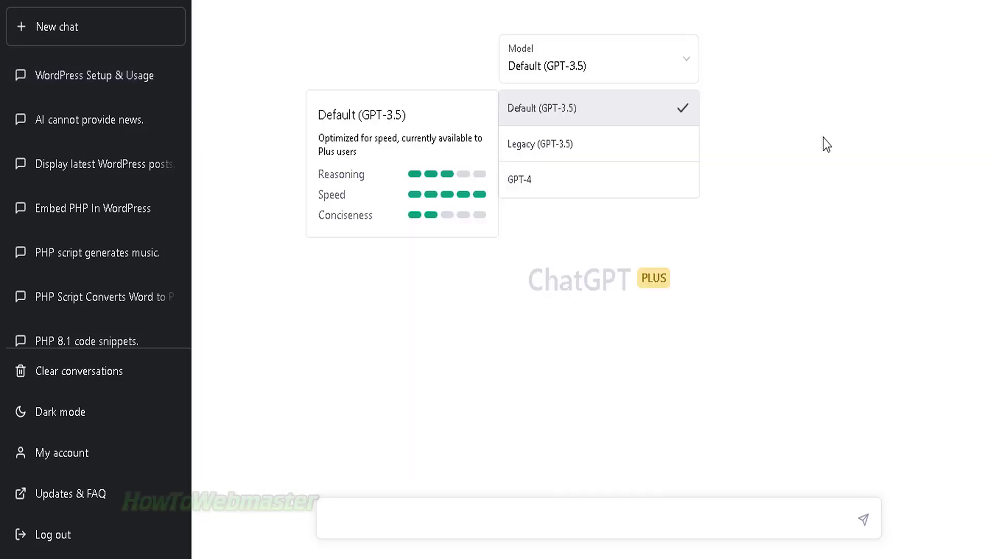
# Step: Send the WordPress book question to Default (GPT-3.5) and review its 11-chapter outline
pyautogui.click(606, 117)
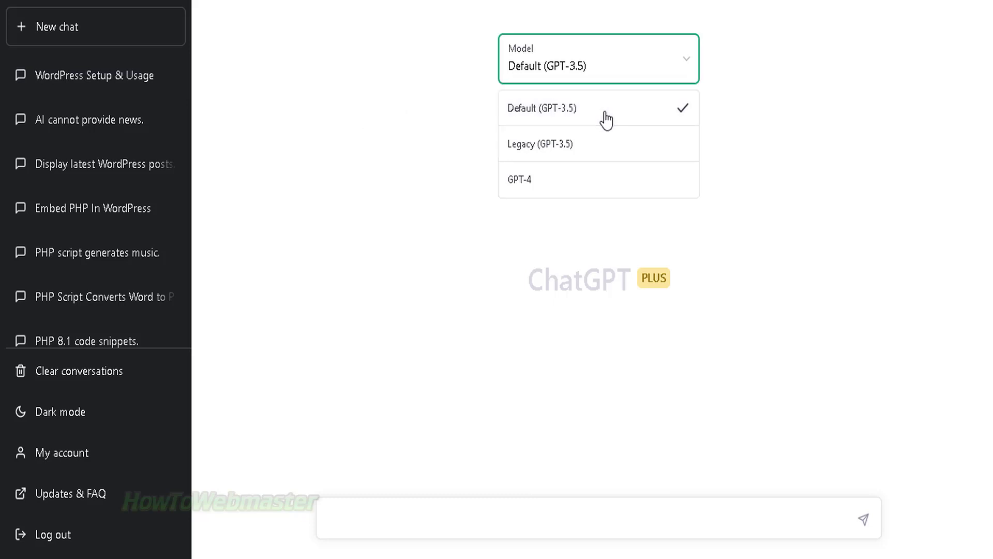
pyautogui.click(500, 515)
pyautogui.write('Can you help me write a complete book on how to setup and use wordpress?')
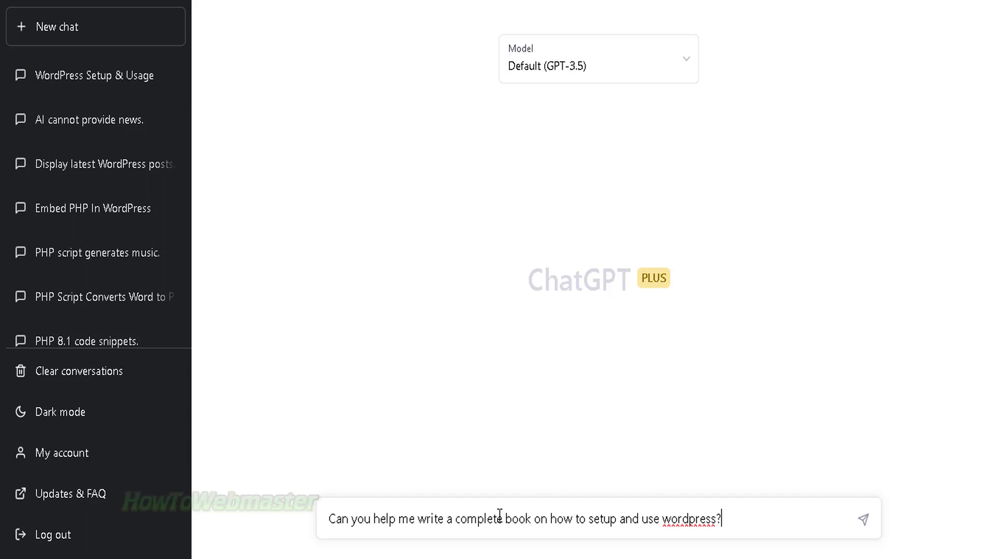
pyautogui.click(863, 520)
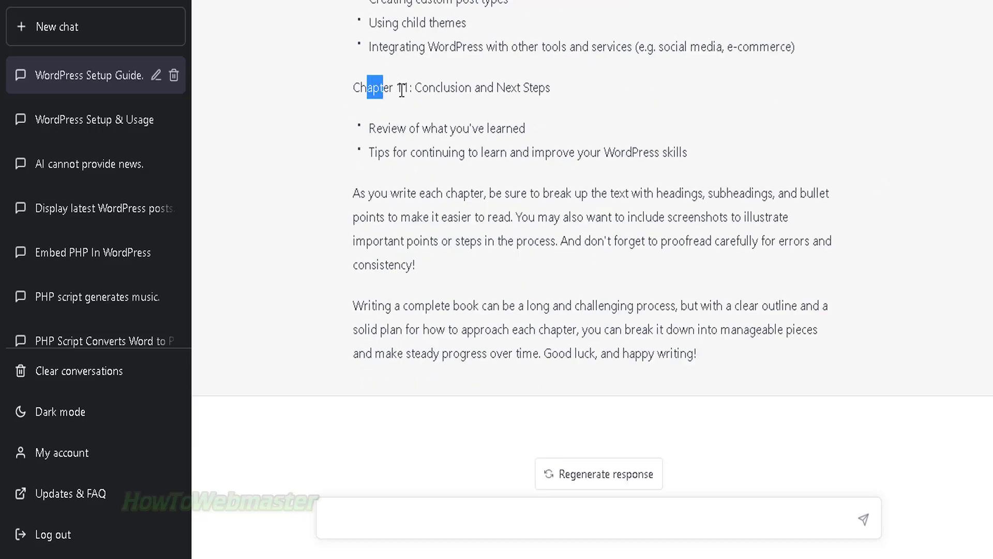
pyautogui.moveTo(401, 90); pyautogui.dragTo(564, 152)
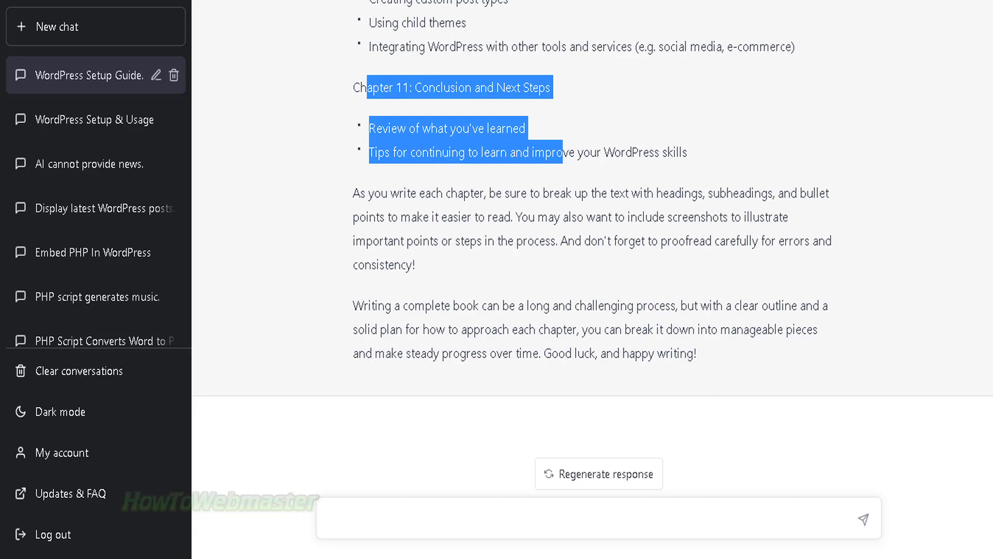
pyautogui.scroll(5, 590, 248)
pyautogui.scroll(3, 590, 249)
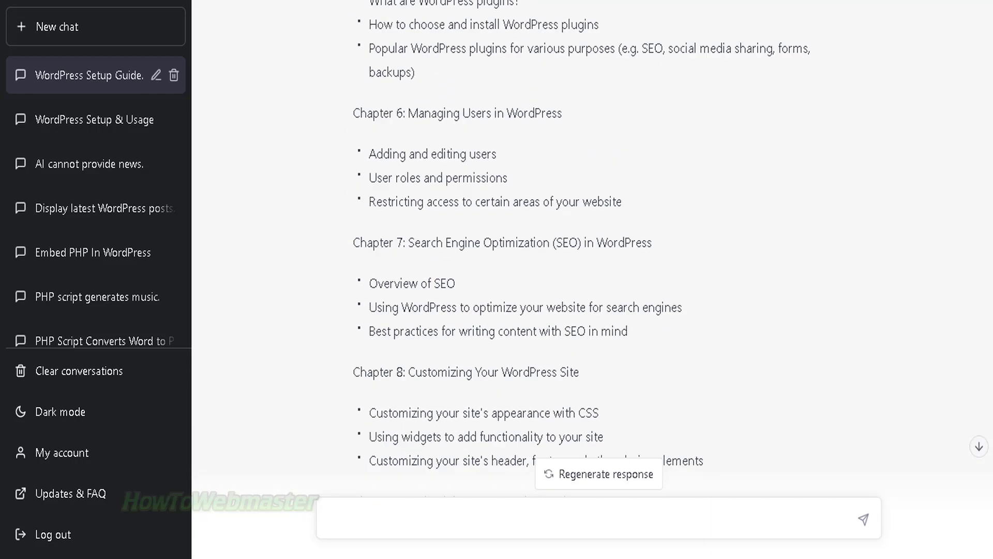
pyautogui.scroll(5, 590, 249)
pyautogui.scroll(3, 589, 249)
pyautogui.scroll(3, 590, 248)
pyautogui.scroll(-8, 590, 249)
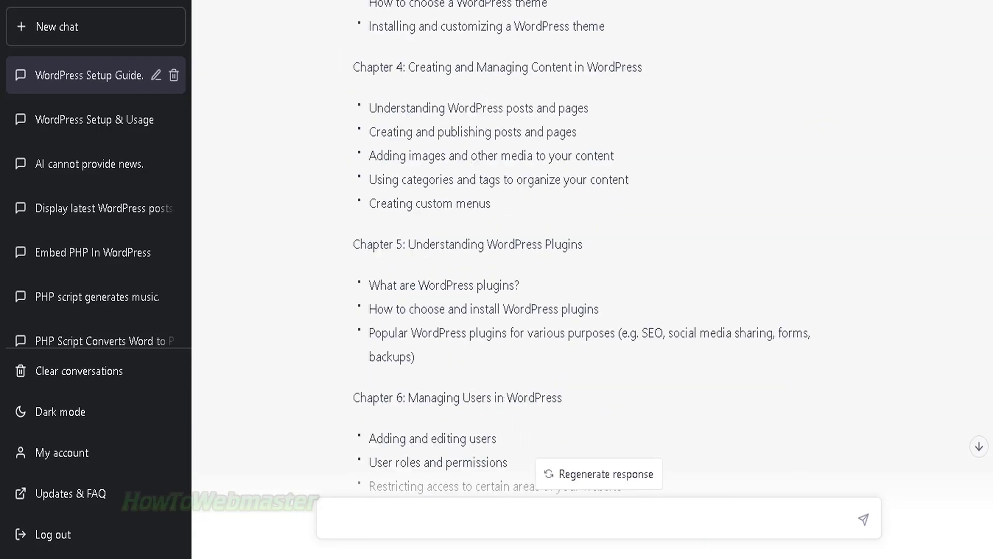
pyautogui.scroll(-2, 989, 80)
pyautogui.scroll(4, 989, 80)
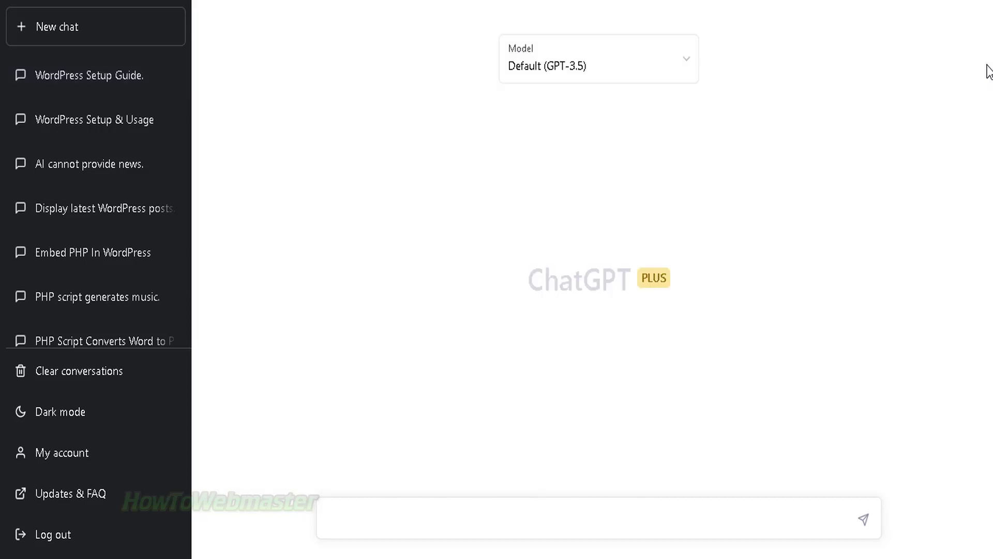
# Step: Send the WordPress book question to Legacy (GPT-3.5) and highlight its Conclusion heading
pyautogui.click(672, 78)
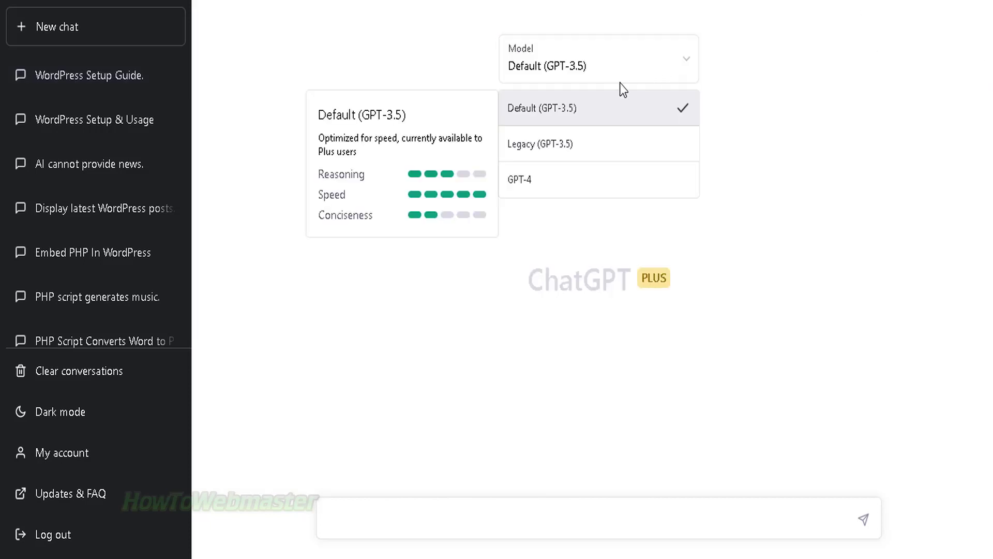
pyautogui.click(567, 156)
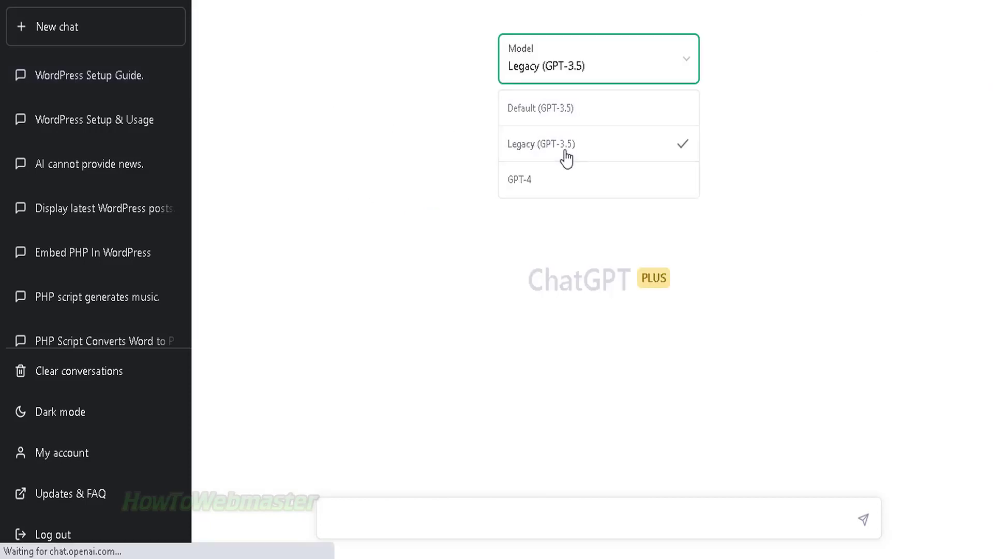
pyautogui.click(399, 517)
pyautogui.write('Can you help me write a complete book on how to setup and use wordpress?')
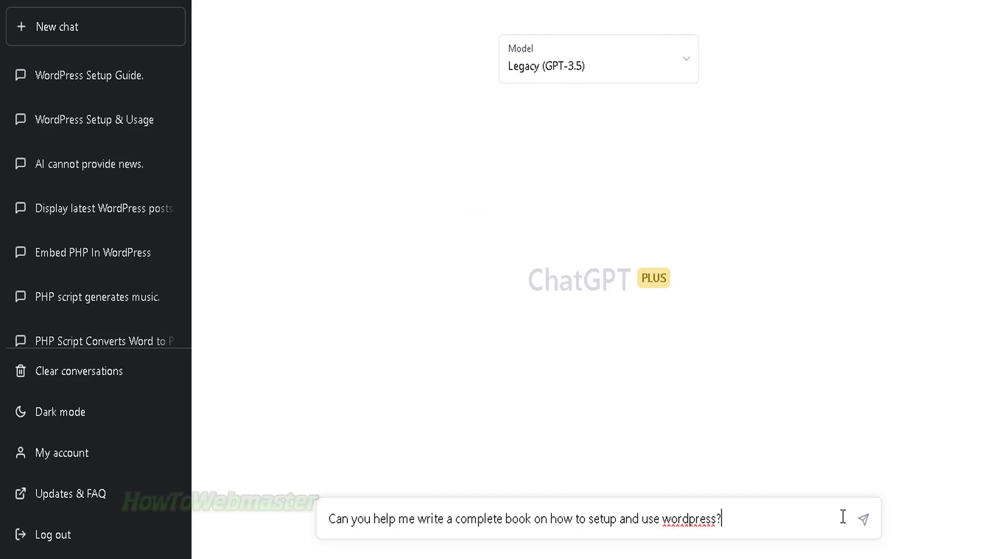
pyautogui.click(863, 520)
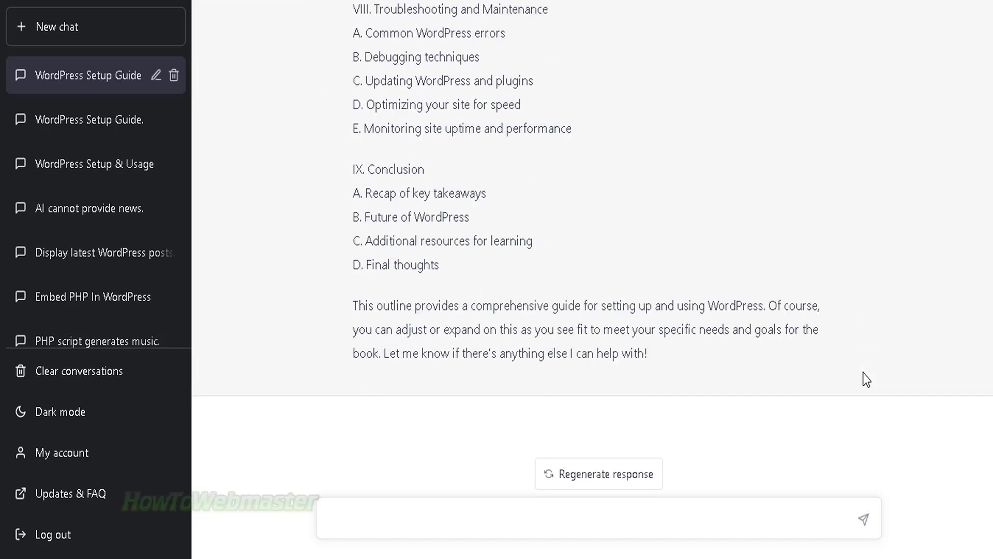
pyautogui.moveTo(348, 172); pyautogui.dragTo(422, 177)
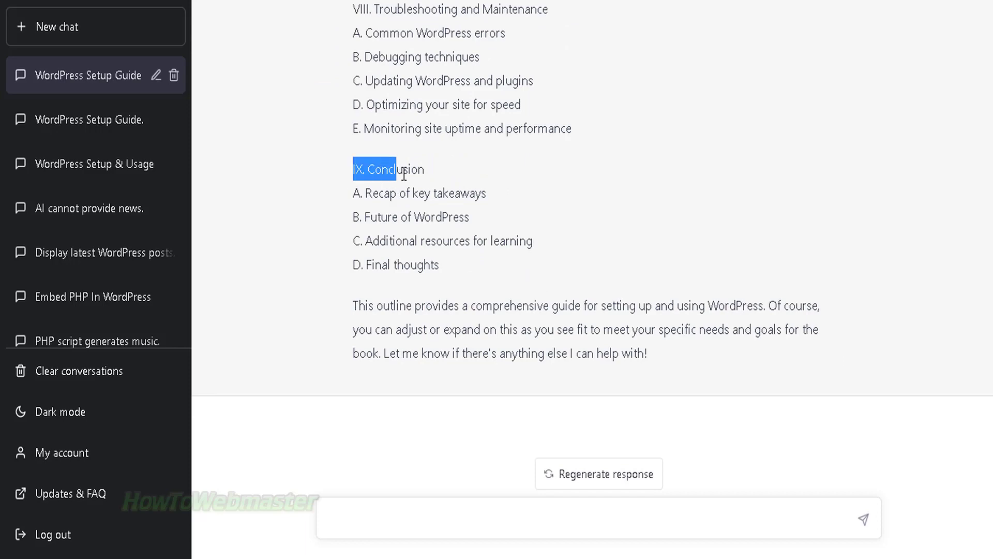
pyautogui.scroll(2, 591, 233)
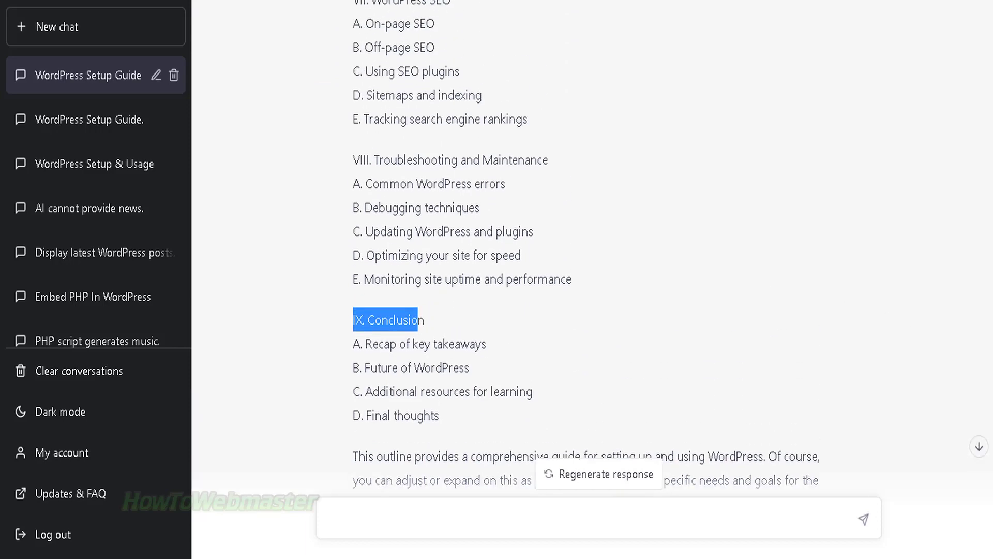
pyautogui.scroll(2, 589, 233)
pyautogui.scroll(2, 590, 234)
pyautogui.scroll(2, 590, 234)
pyautogui.scroll(4, 590, 233)
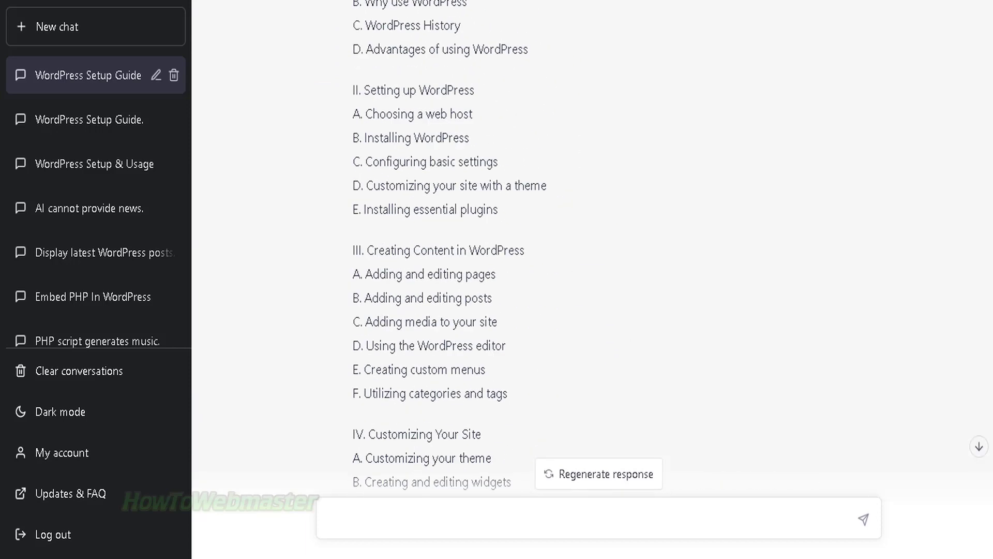
pyautogui.scroll(3, 590, 232)
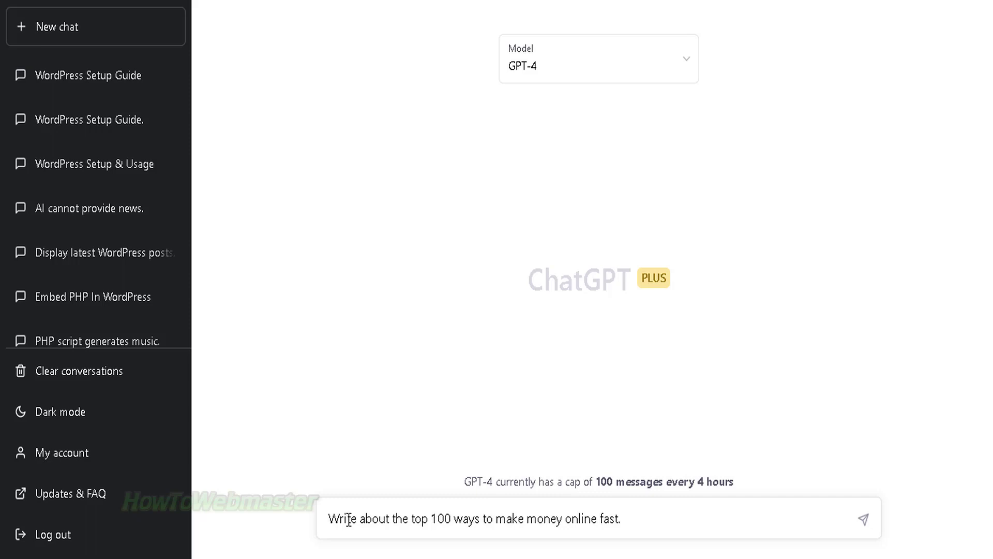
# Step: Send GPT-4 the prompt asking for the top 100 ways to make money online fast
pyautogui.moveTo(349, 518); pyautogui.dragTo(619, 523)
pyautogui.click(652, 521)
pyautogui.click(864, 521)
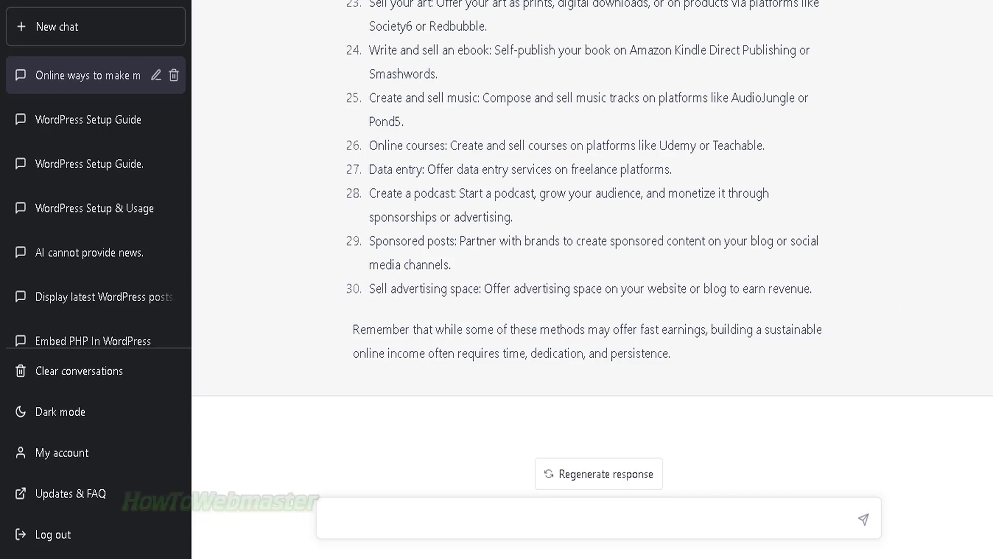
pyautogui.scroll(5, 589, 233)
pyautogui.scroll(5, 590, 233)
pyautogui.scroll(5, 590, 232)
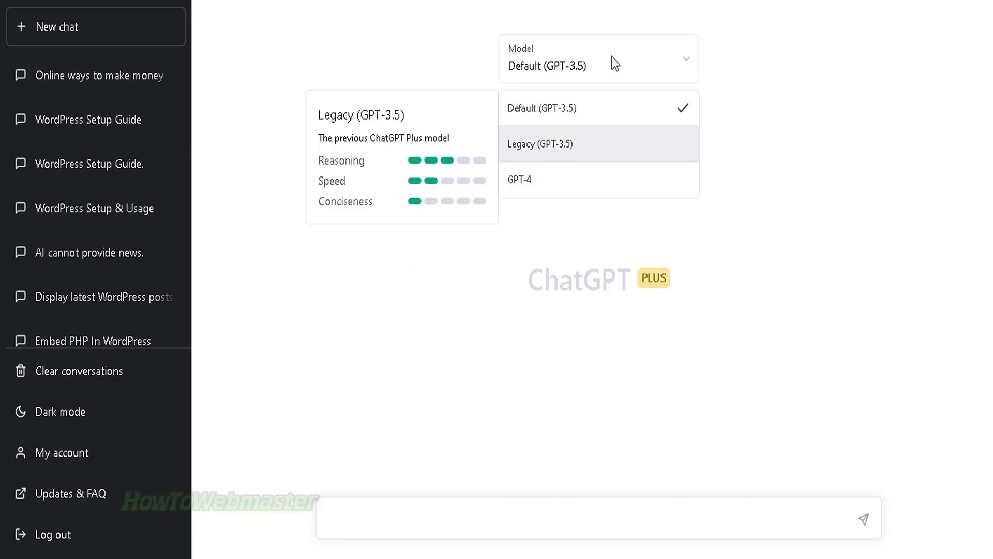
# Step: Send the top-100 money-making prompt to Default (GPT-3.5)
pyautogui.click(611, 117)
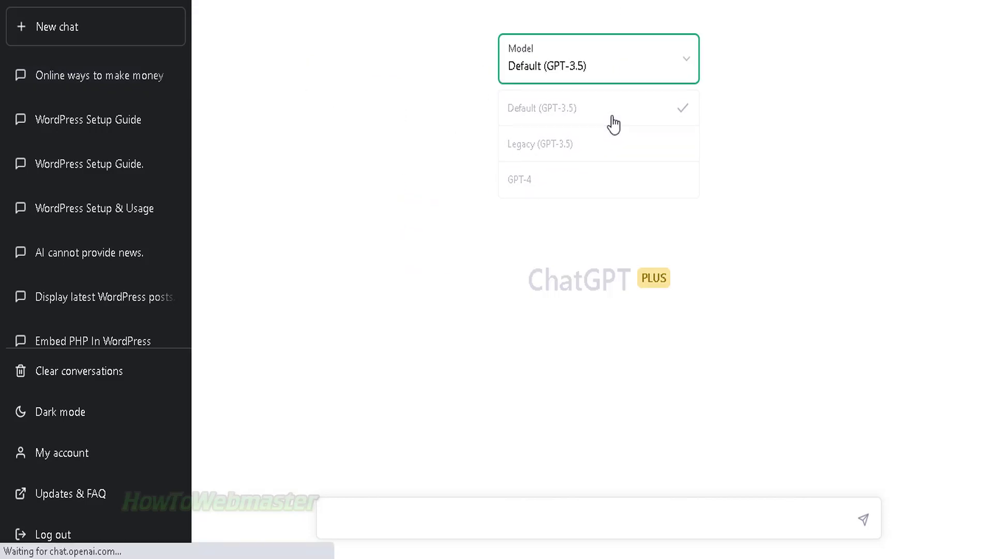
pyautogui.click(410, 526)
pyautogui.write('Write about the top 100 ways to make money online fast.')
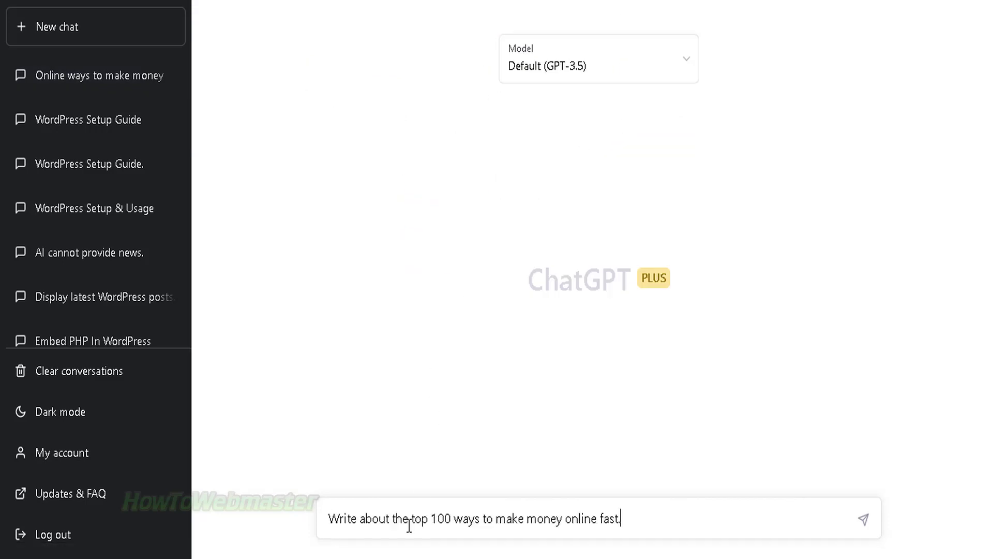
pyautogui.click(866, 520)
pyautogui.write('continue')
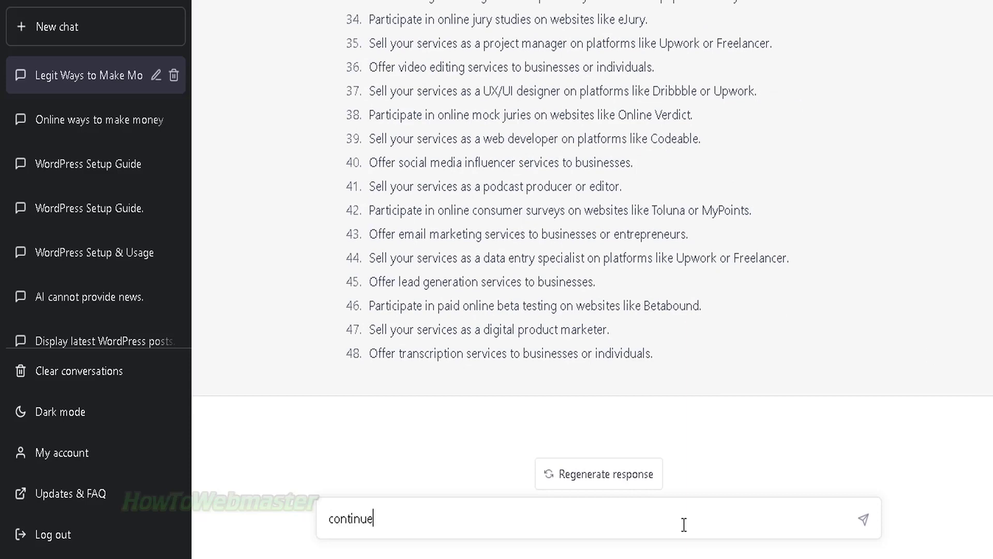
# Step: Have it continue the list to 100 items, then open an empty chat
pyautogui.press('Return')
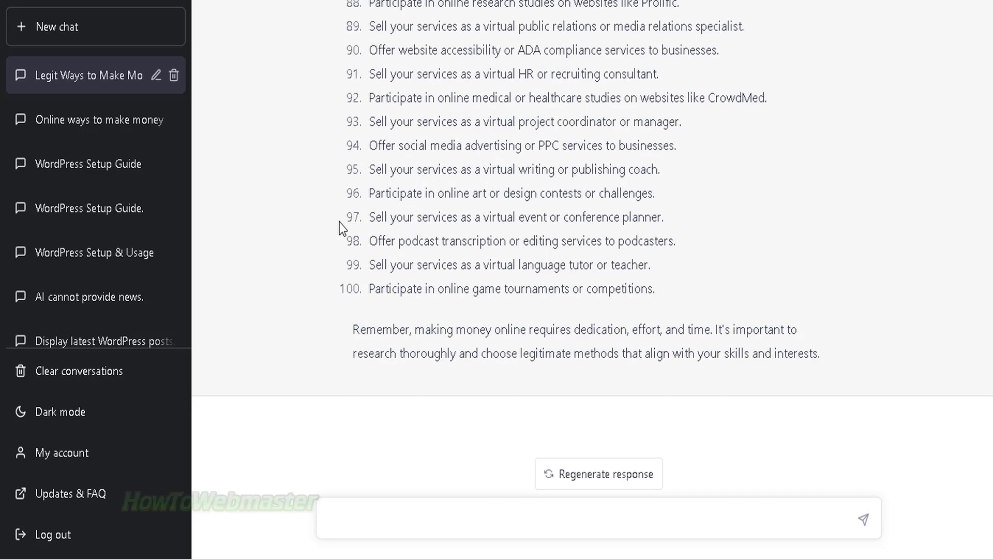
pyautogui.moveTo(339, 222); pyautogui.dragTo(804, 355)
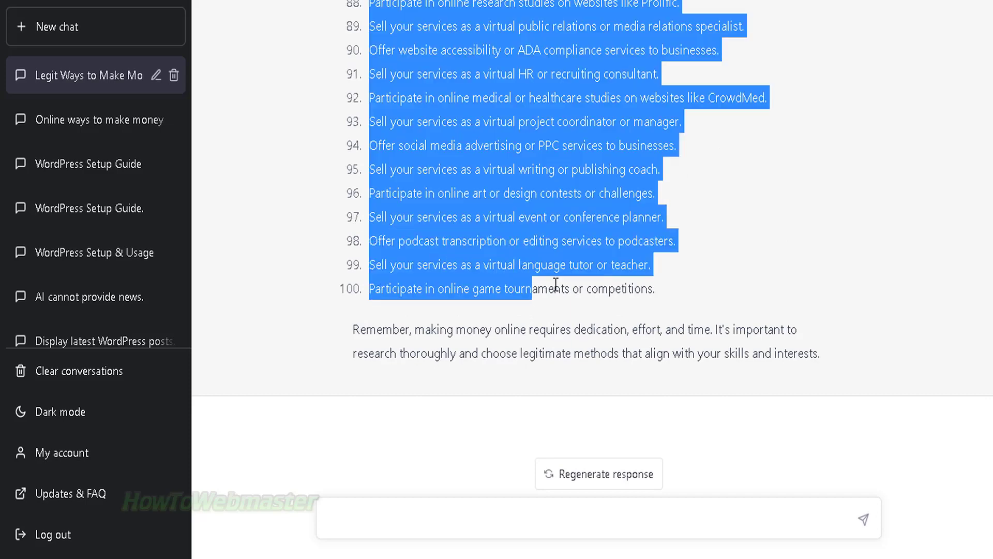
pyautogui.click(723, 318)
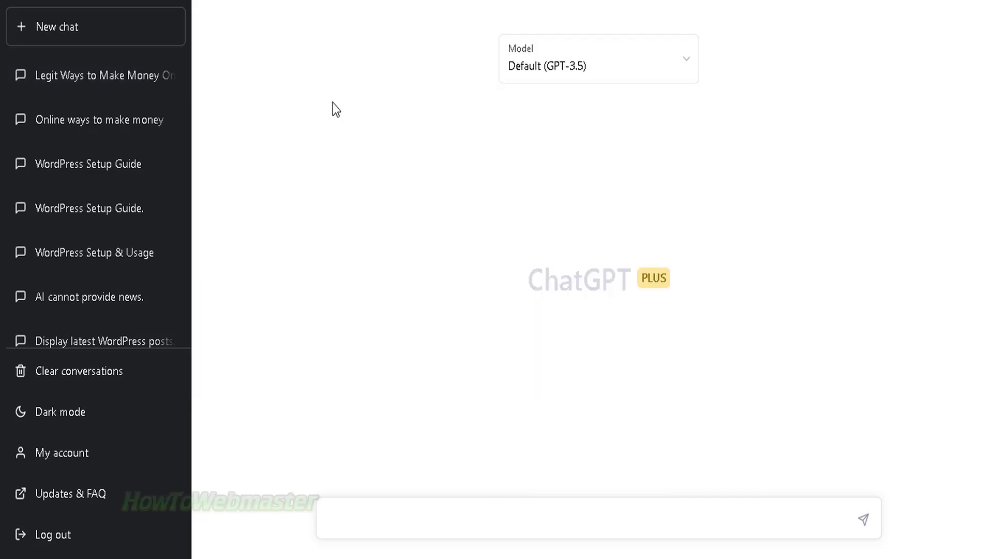
# Step: Switch the model to Legacy (GPT-3.5) and send the top-100 money-making prompt
pyautogui.click(607, 67)
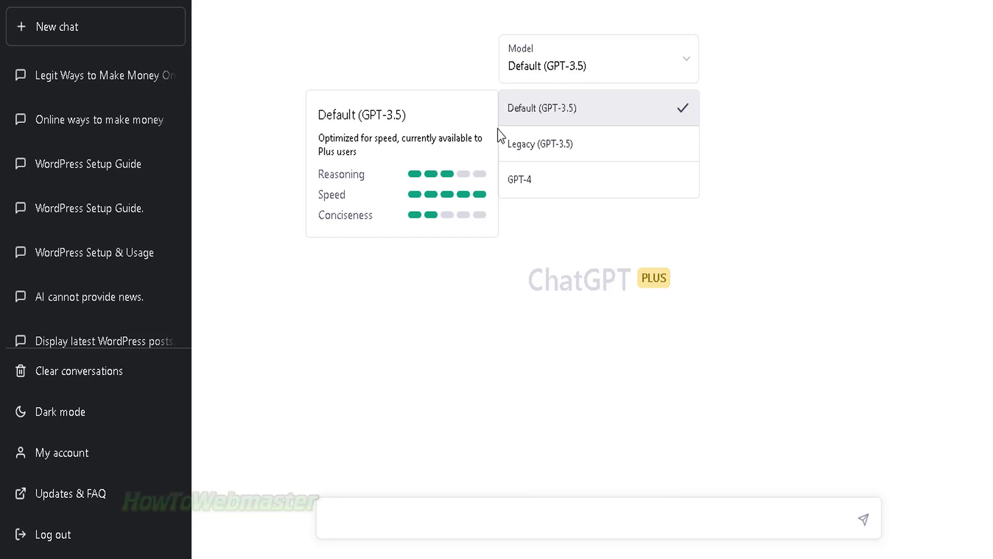
pyautogui.click(545, 144)
pyautogui.click(396, 509)
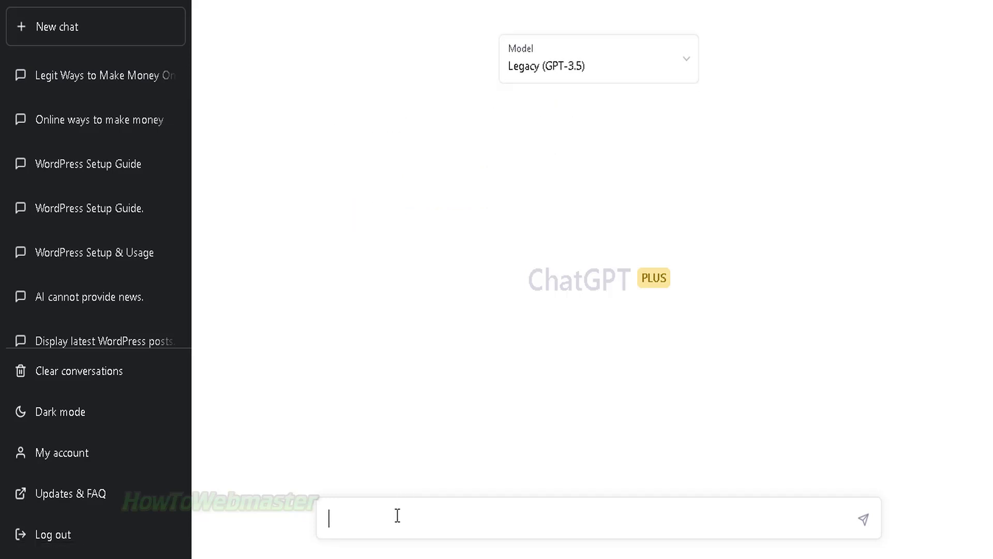
pyautogui.write('Write about the top 100 ways to make money online fast.')
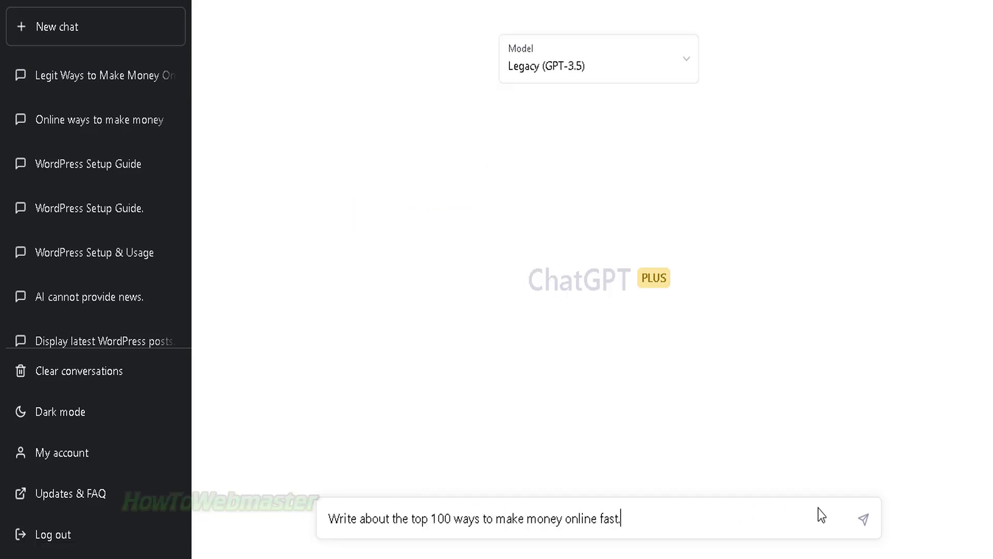
pyautogui.click(863, 519)
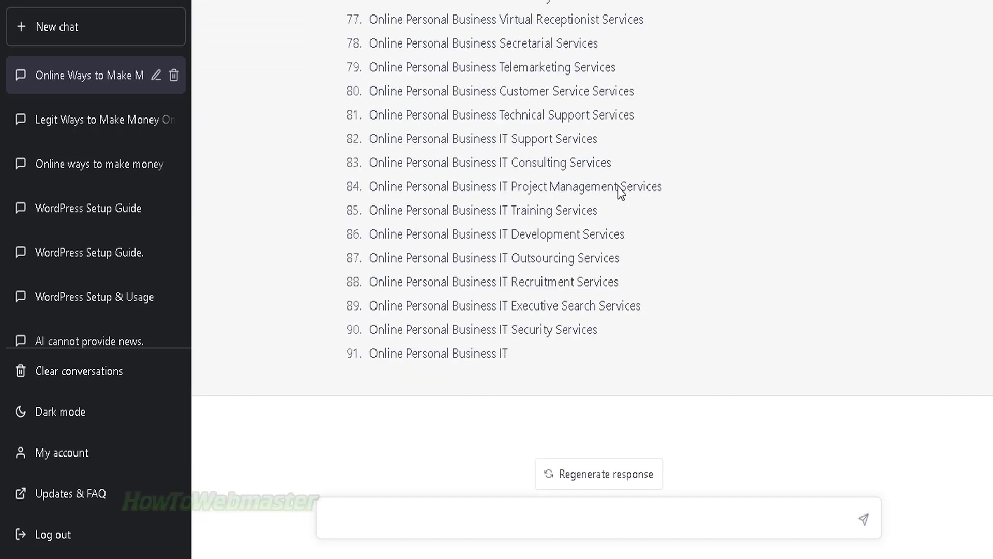
# Step: After the list stops at item 91, send 'continue' to finish it
pyautogui.moveTo(541, 354); pyautogui.dragTo(366, 315)
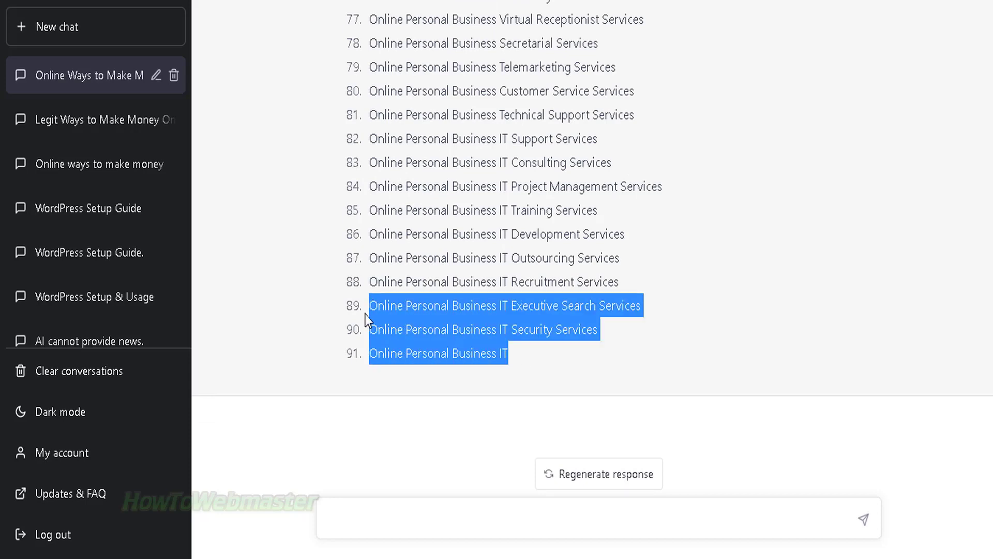
pyautogui.click(599, 511)
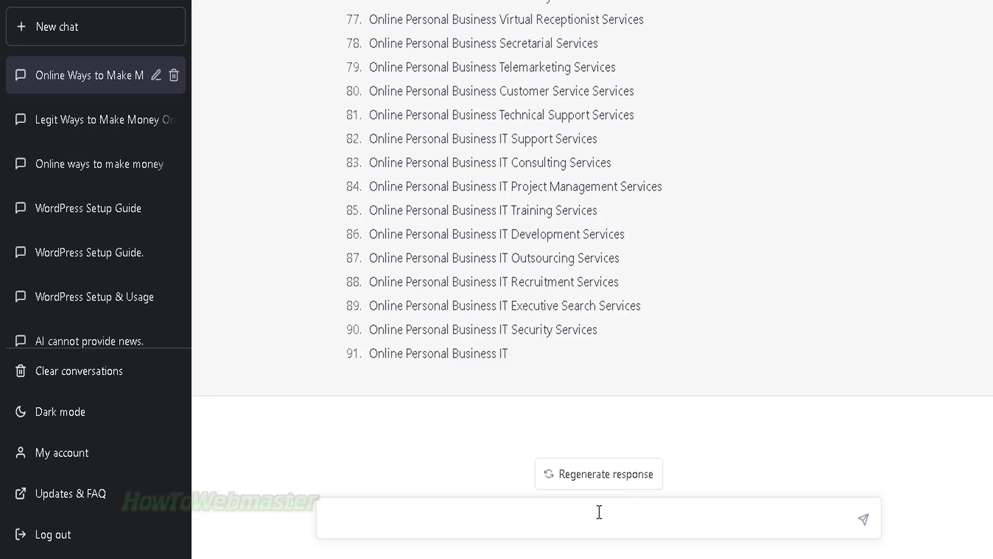
pyautogui.write('continue')
pyautogui.press('Return')
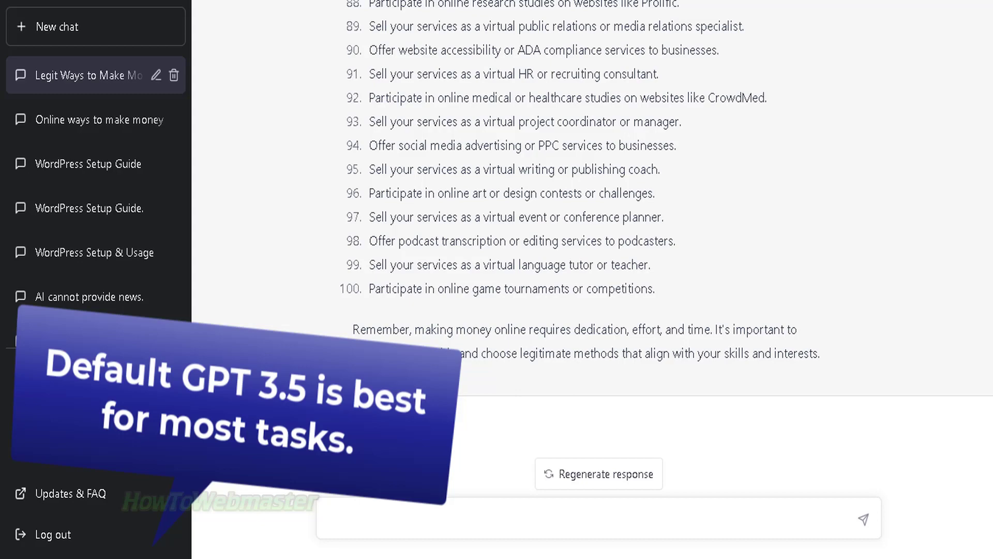
pyautogui.scroll(1, 839, 361)
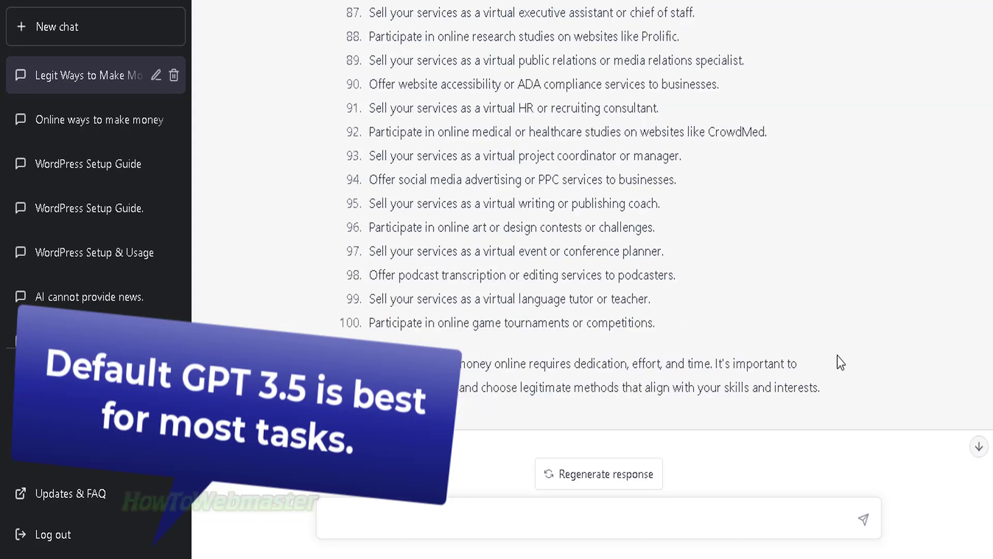
pyautogui.scroll(1, 839, 362)
pyautogui.scroll(3, 839, 362)
pyautogui.scroll(2, 840, 362)
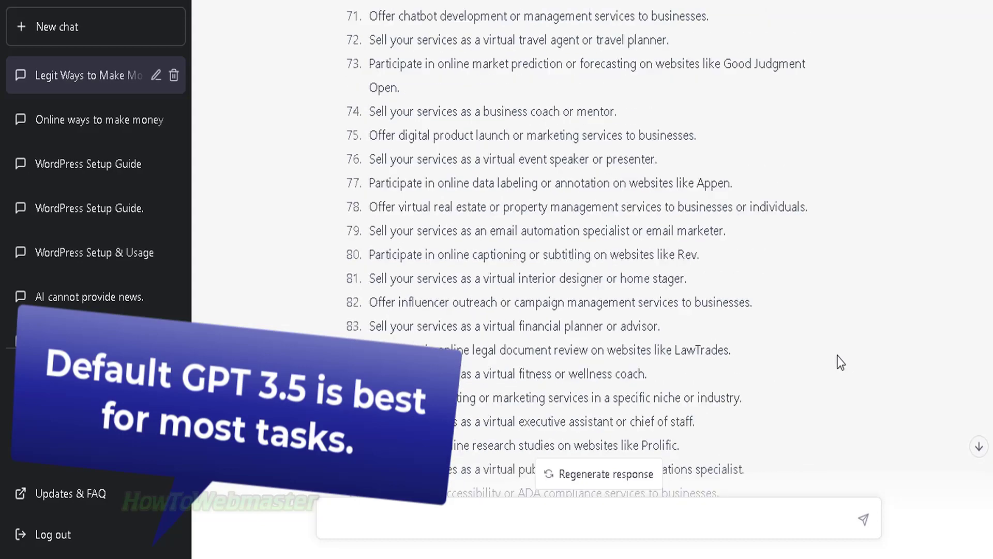
pyautogui.scroll(5, 840, 362)
pyautogui.scroll(5, 839, 362)
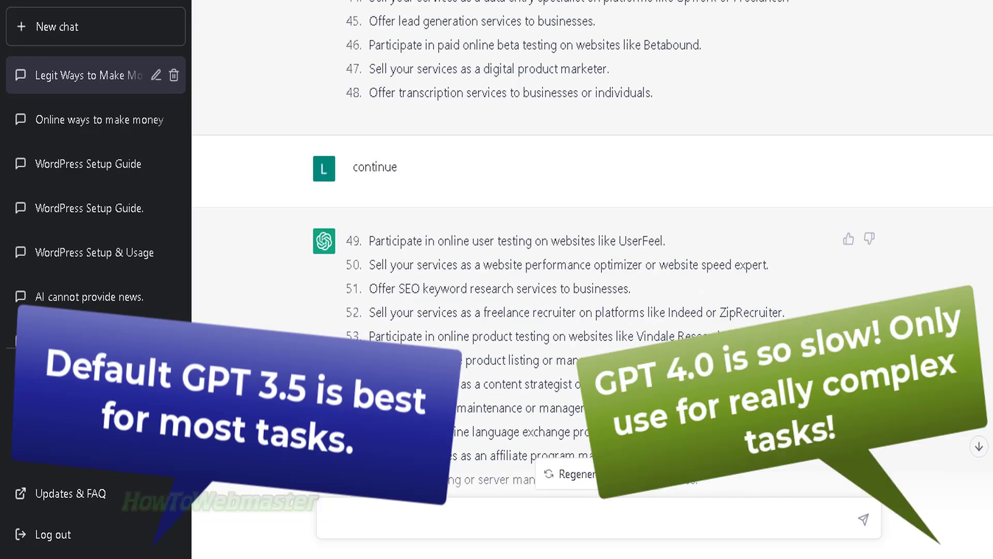
pyautogui.scroll(1, 593, 249)
pyautogui.scroll(1, 593, 249)
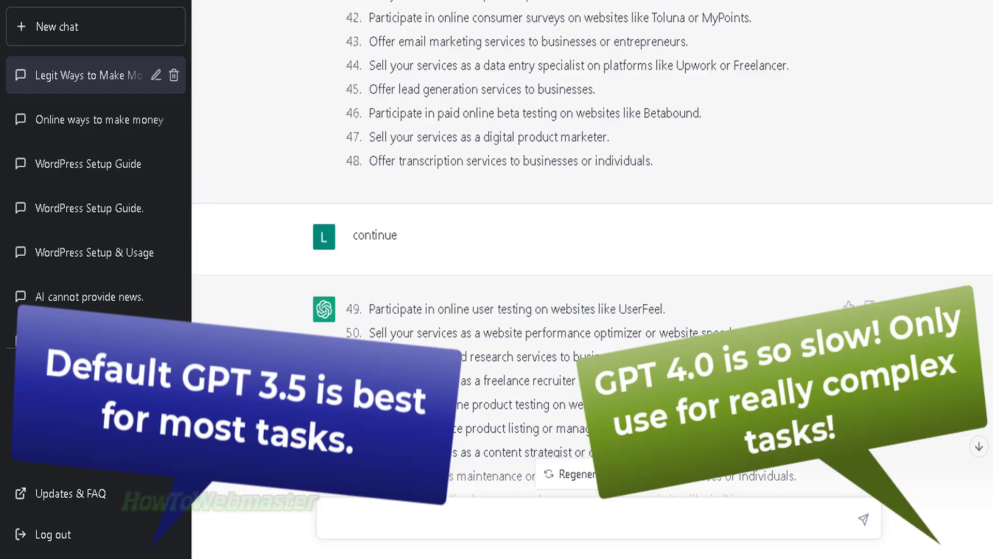
pyautogui.scroll(5, 592, 249)
pyautogui.scroll(1, 593, 249)
pyautogui.scroll(3, 592, 248)
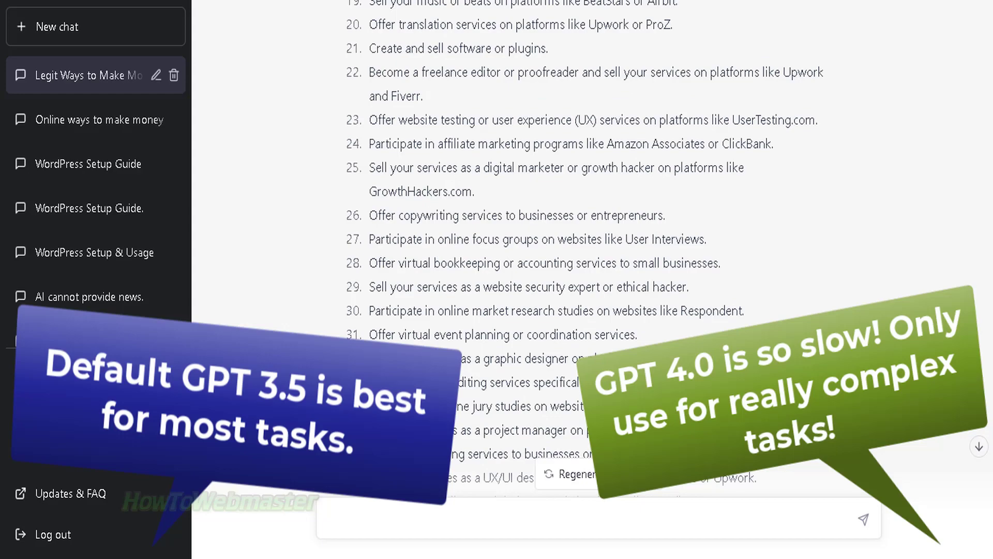
pyautogui.scroll(3, 592, 249)
pyautogui.scroll(1, 593, 248)
pyautogui.scroll(5, 593, 248)
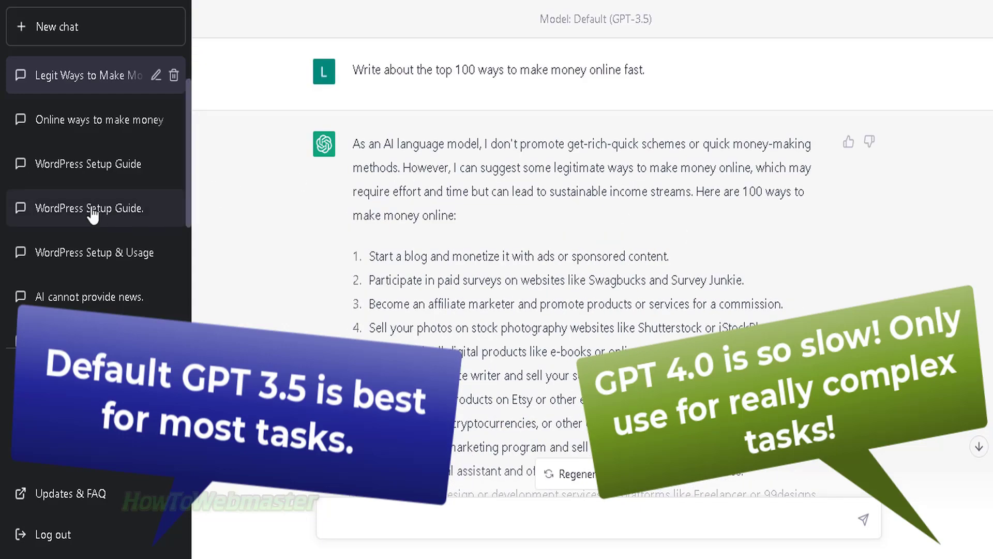
# Step: Reopen GPT-4's 'Online ways to make money' chat from the sidebar
pyautogui.click(127, 140)
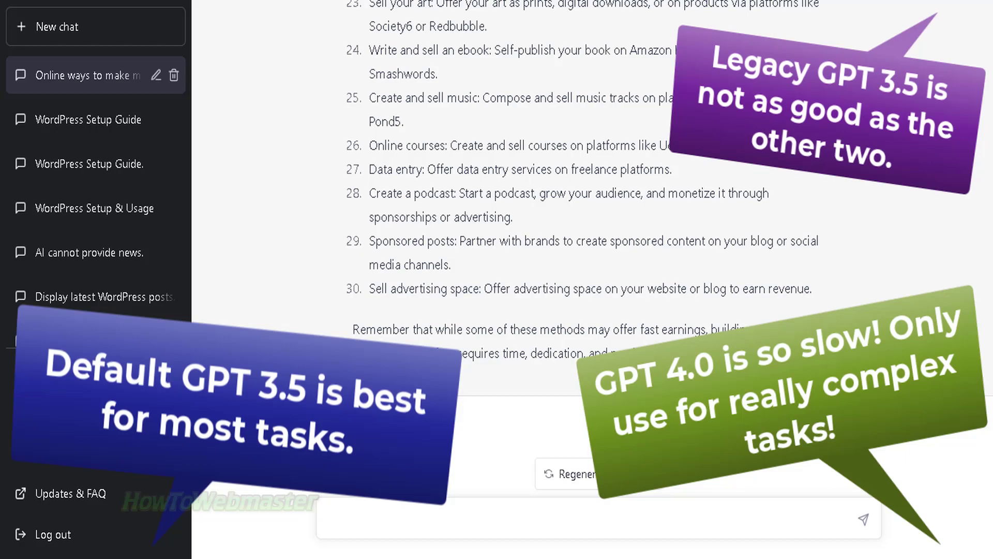
pyautogui.scroll(2, 800, 298)
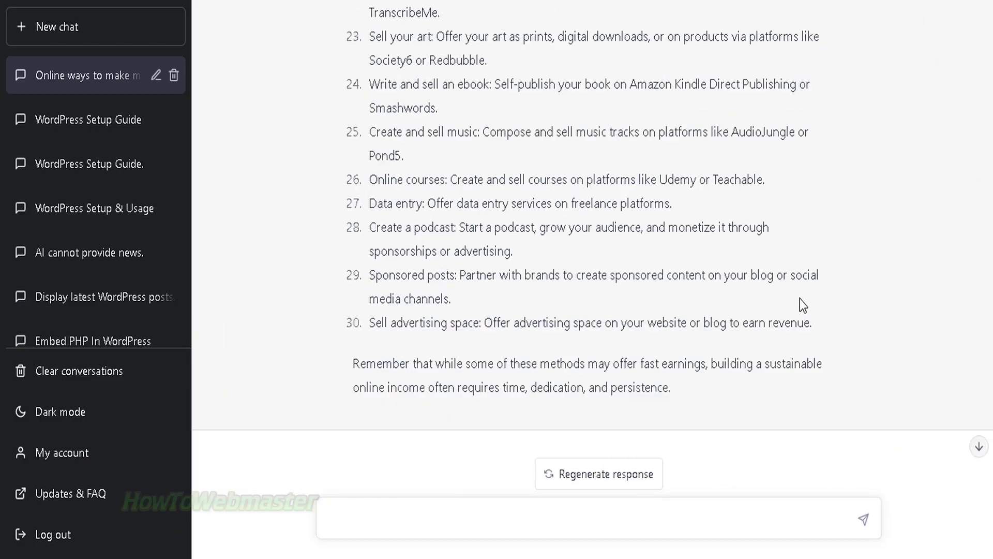
pyautogui.scroll(3, 800, 299)
pyautogui.scroll(5, 800, 298)
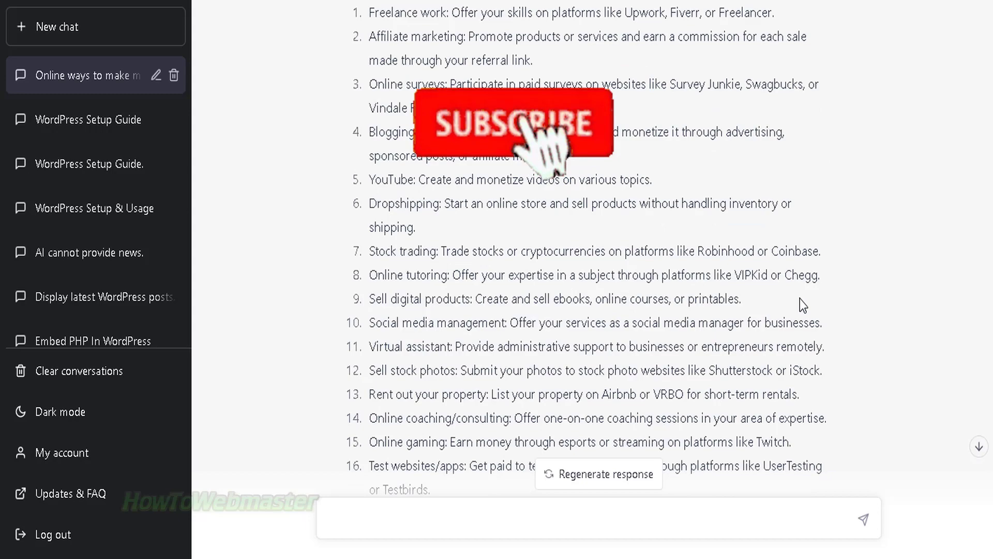
pyautogui.scroll(1, 800, 299)
pyautogui.scroll(2, 799, 298)
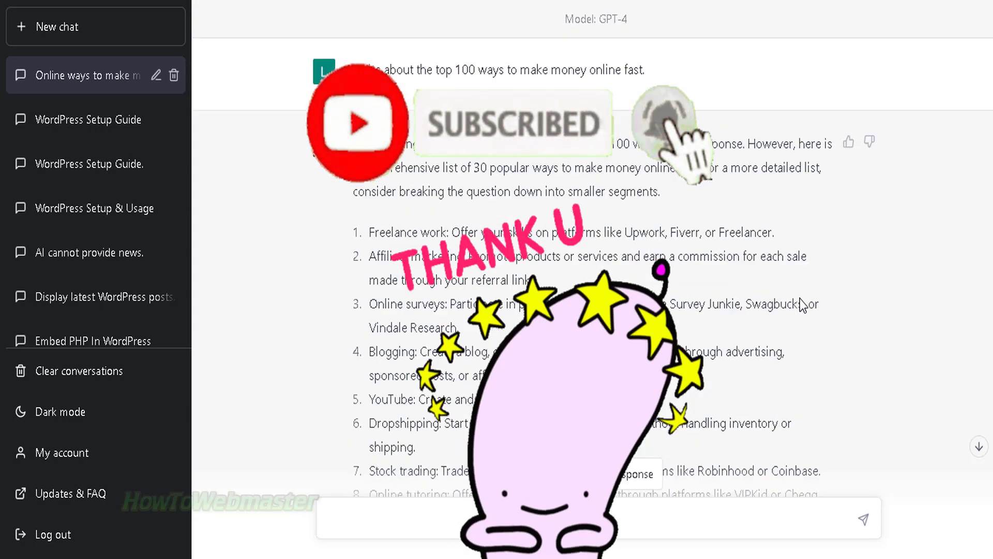
pyautogui.scroll(1, 799, 298)
pyautogui.scroll(-1, 800, 303)
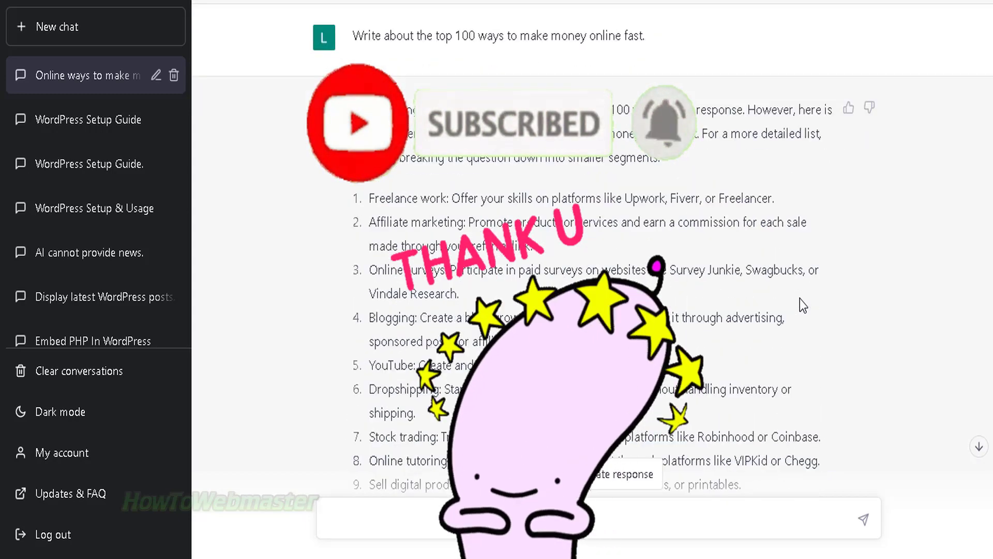